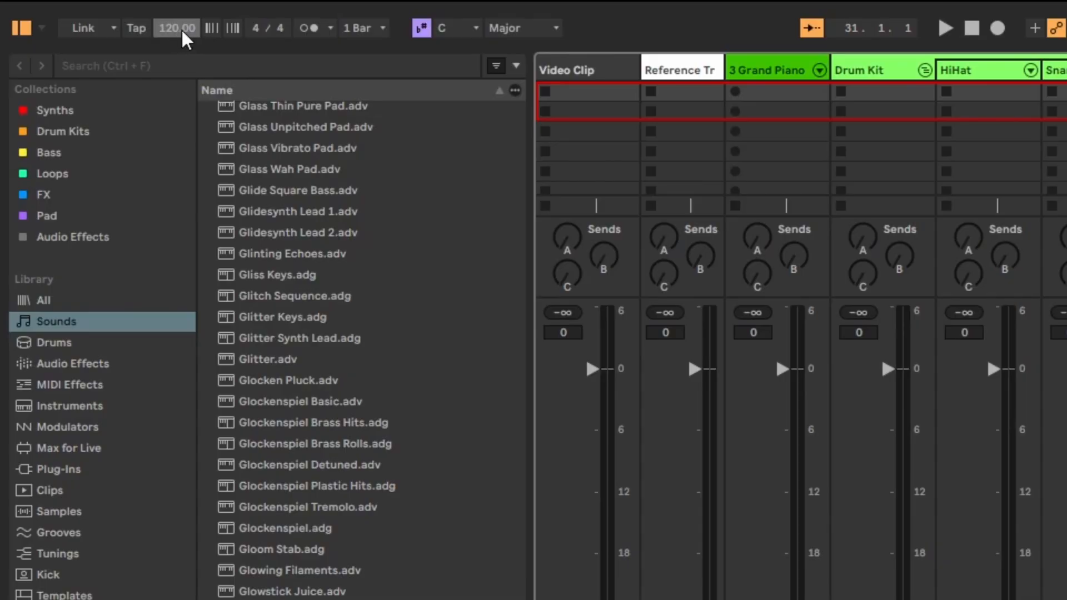
Try a project tempo of 95 BPM and check the time signature setting.
left_click(182, 33)
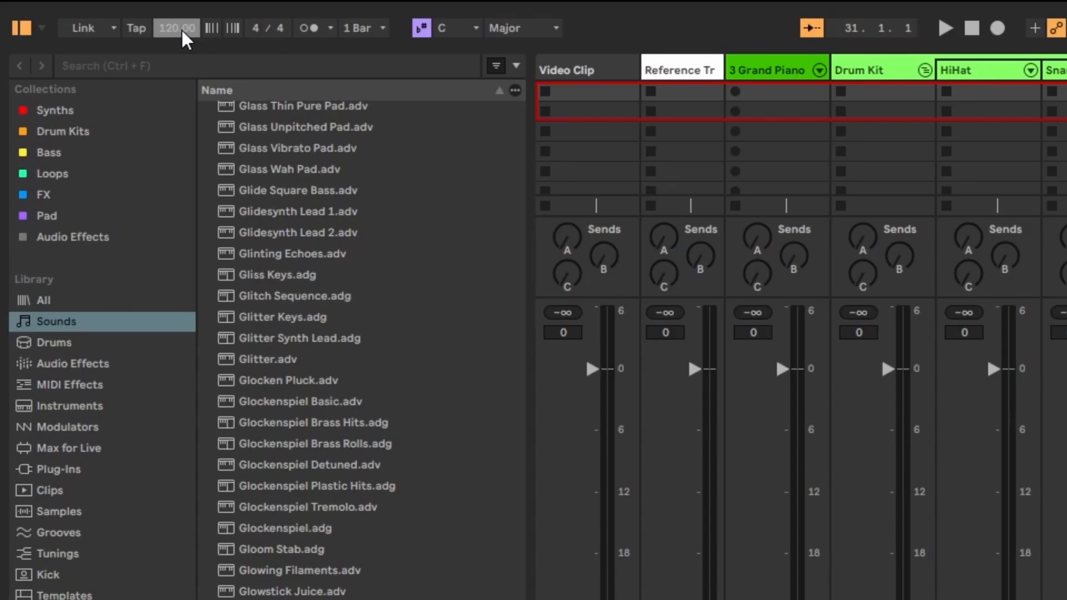
type("95")
key("Return")
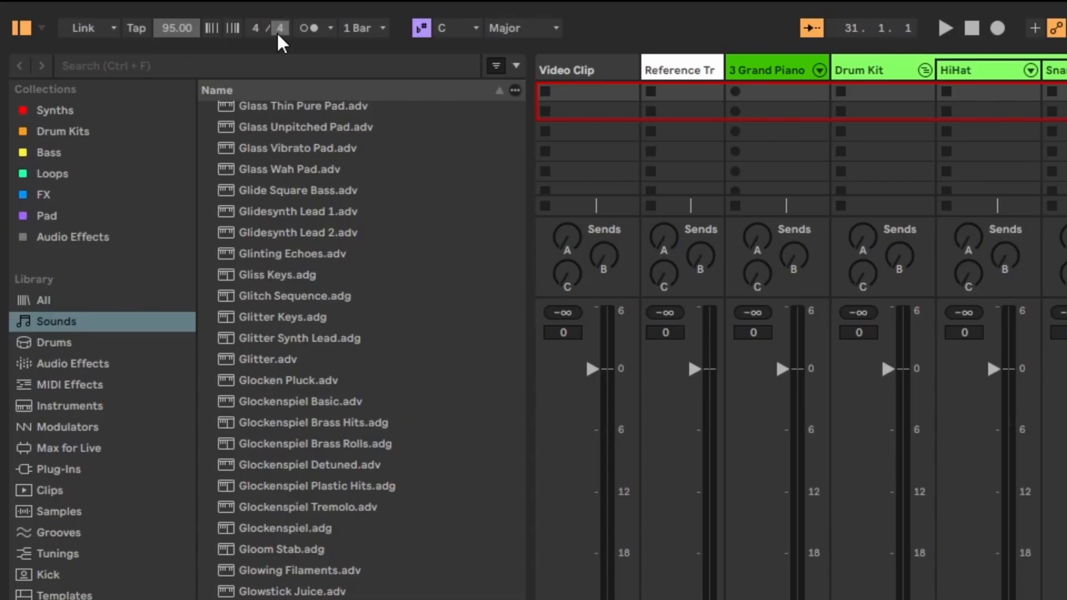
left_click(262, 31)
left_click(260, 30)
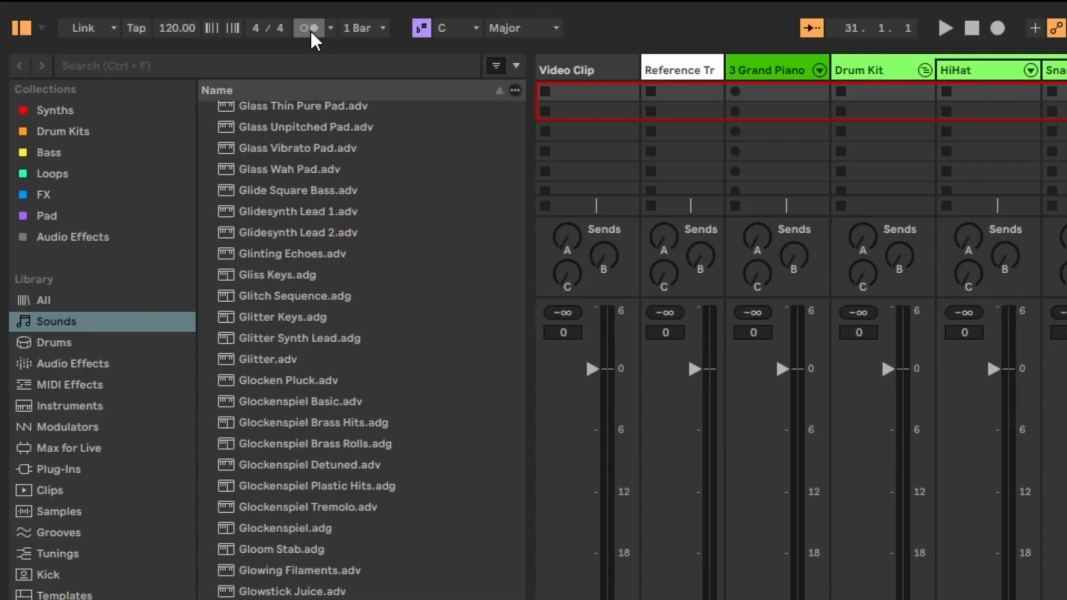
Turn on the metronome.
left_click(312, 32)
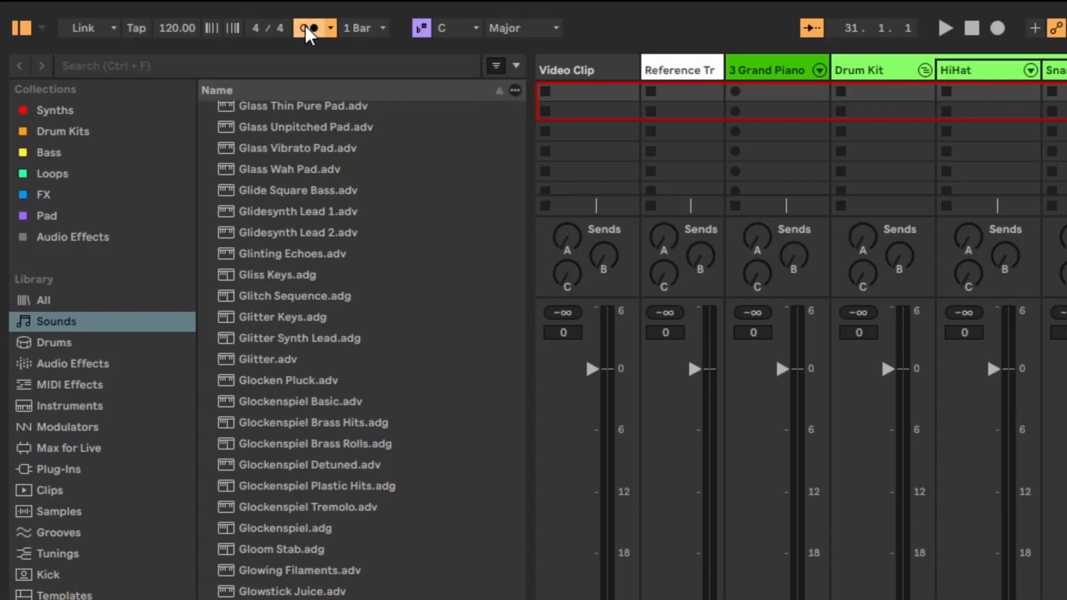
left_click(307, 29)
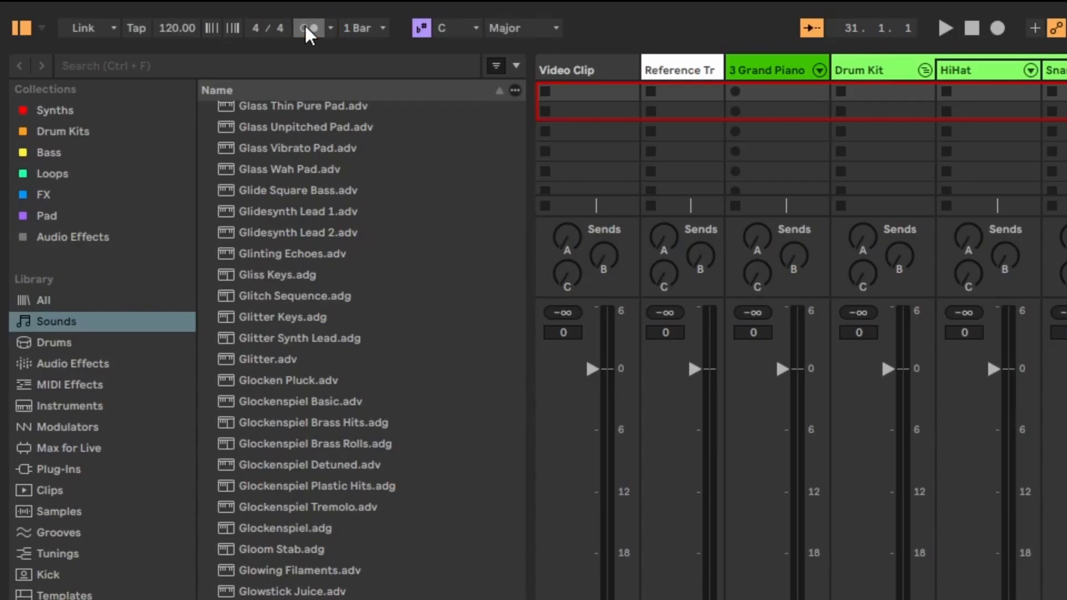
left_click(306, 28)
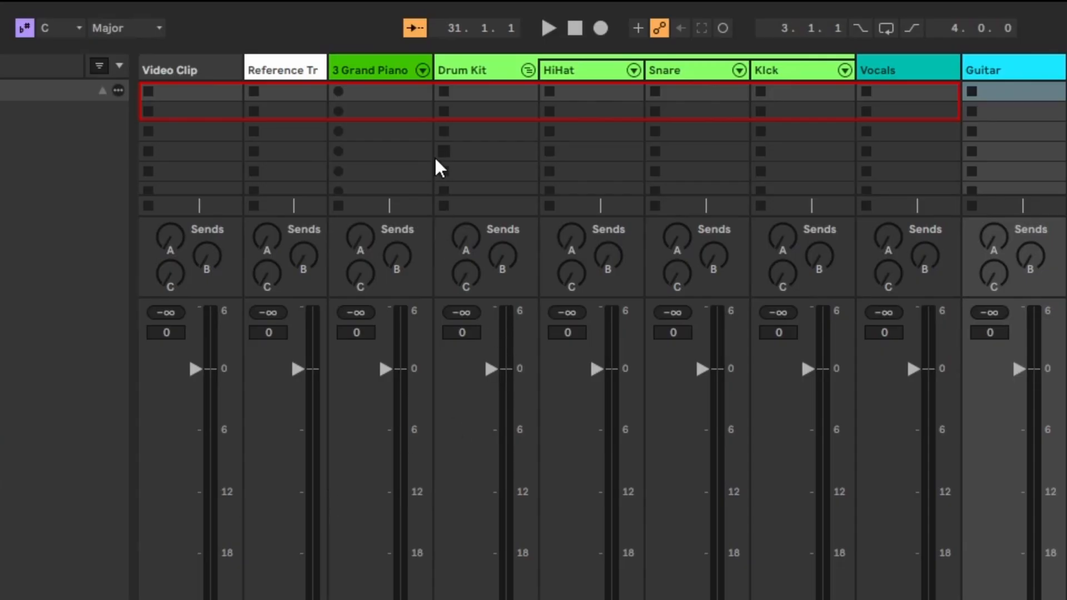
Start and stop playback of the set from the transport.
key("space")
key("space")
left_click(549, 26)
key("space")
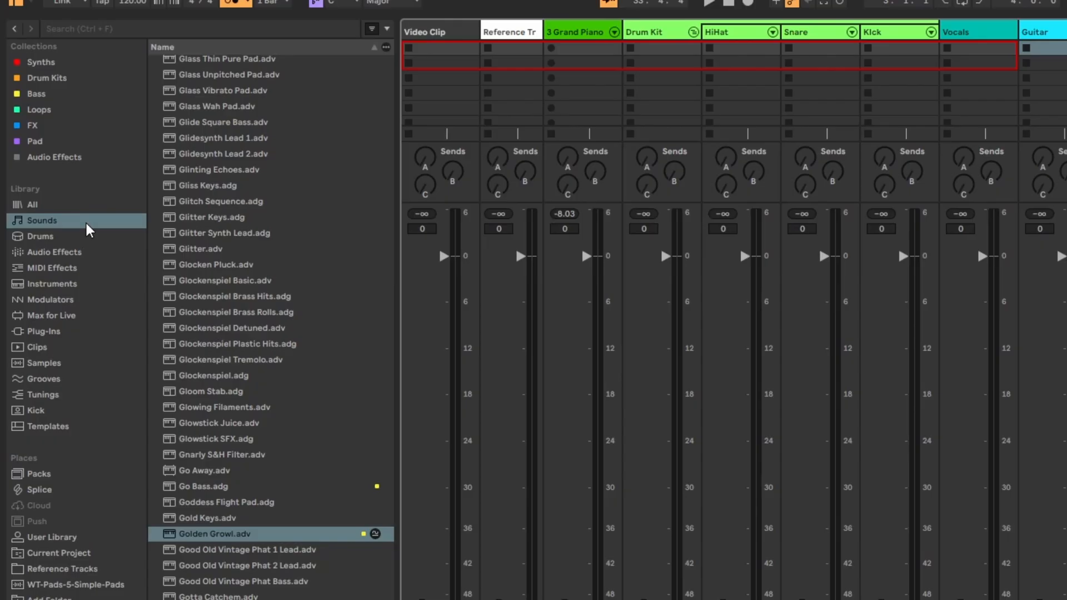
Browse the Drums and Audio Effects categories of the library, and return to Sounds.
left_click(49, 237)
left_click(52, 253)
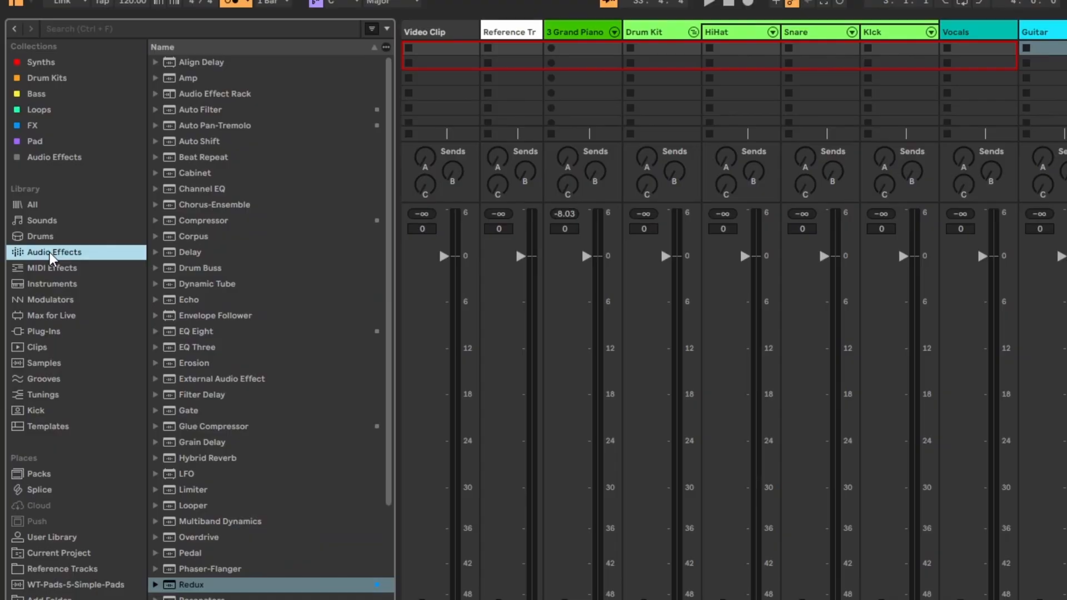
left_click(39, 222)
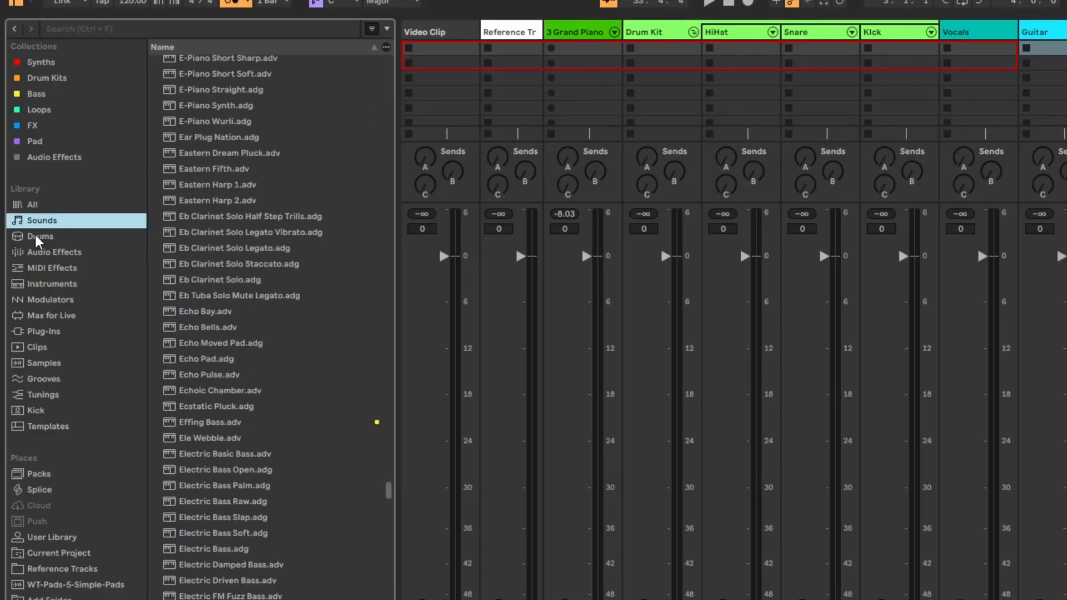
Search the sounds for "grand piano" and load Grand Piano Equal Mellow Production.adg onto the Grand Piano track.
left_click(82, 31)
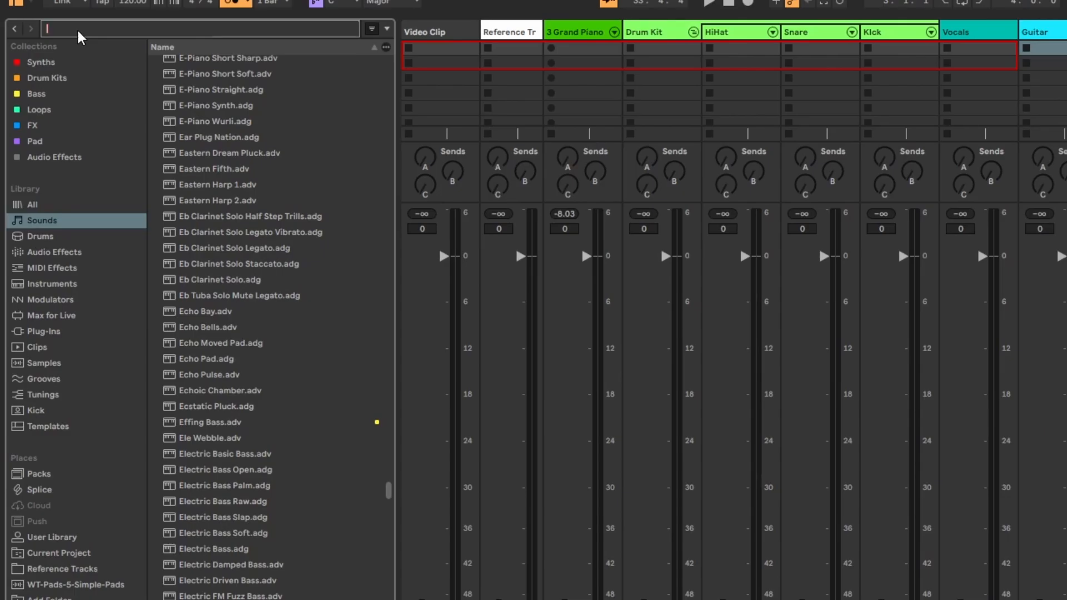
type("gr")
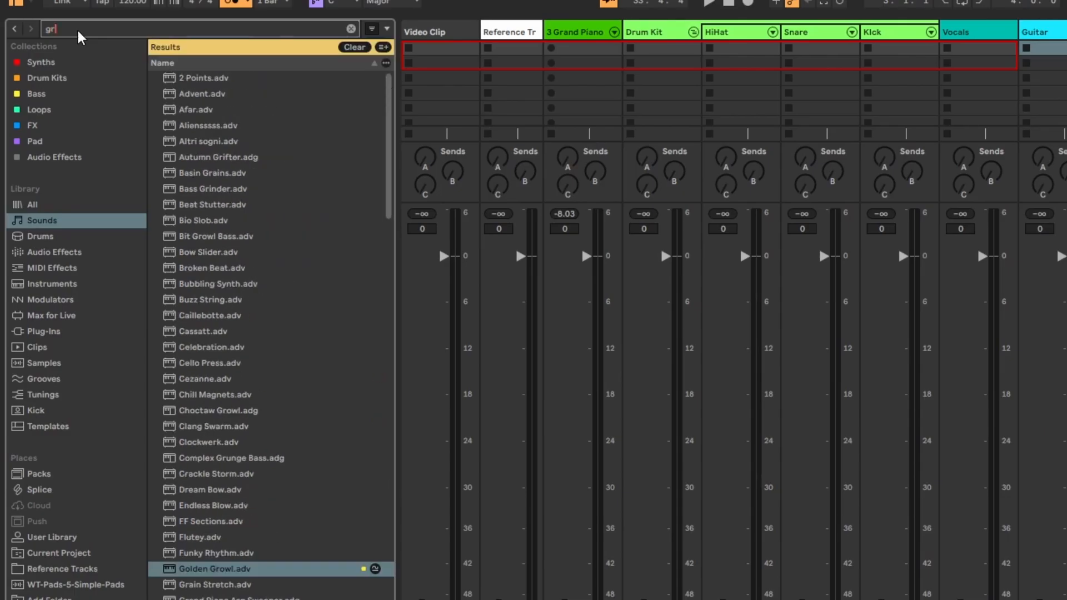
key("BackSpace")
type("grand piano")
left_click(228, 143)
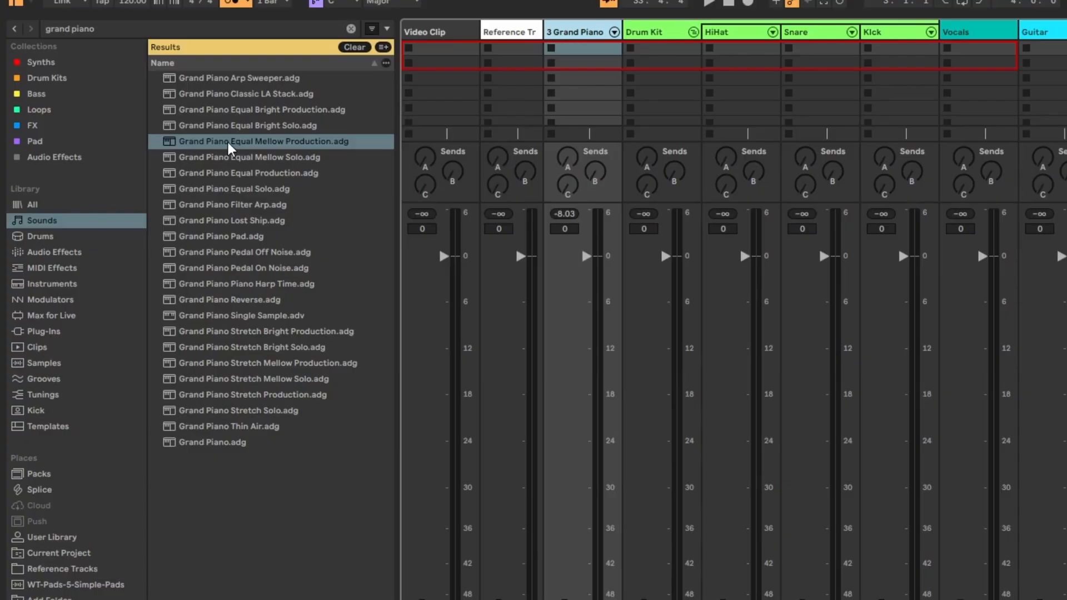
left_click_drag(243, 147, 583, 44)
left_click(236, 146)
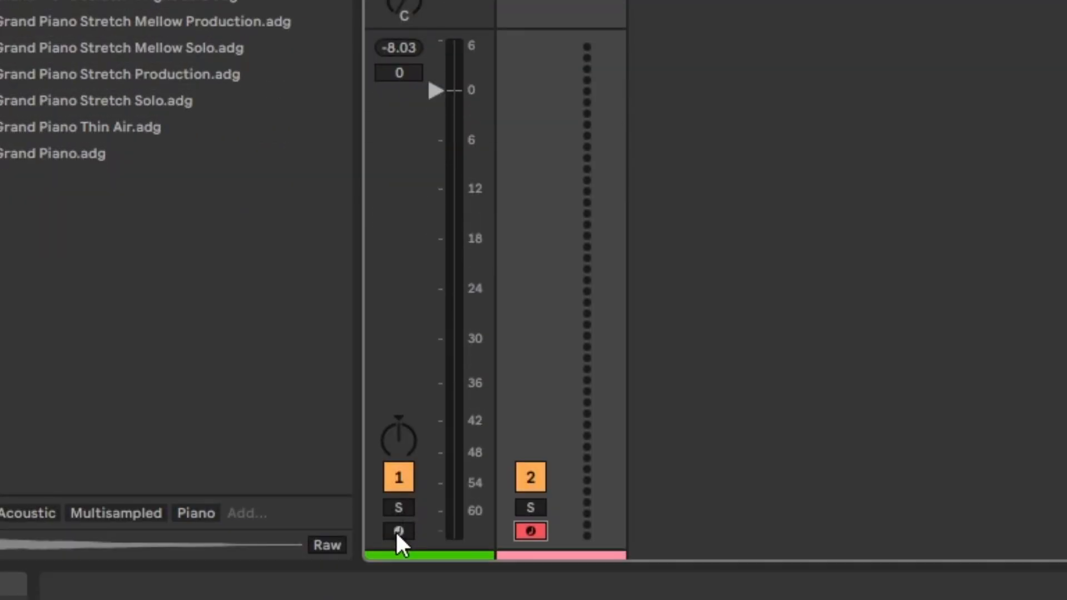
Arm the Grand Piano track and record a MIDI clip of piano chords in its first slot.
left_click(396, 530)
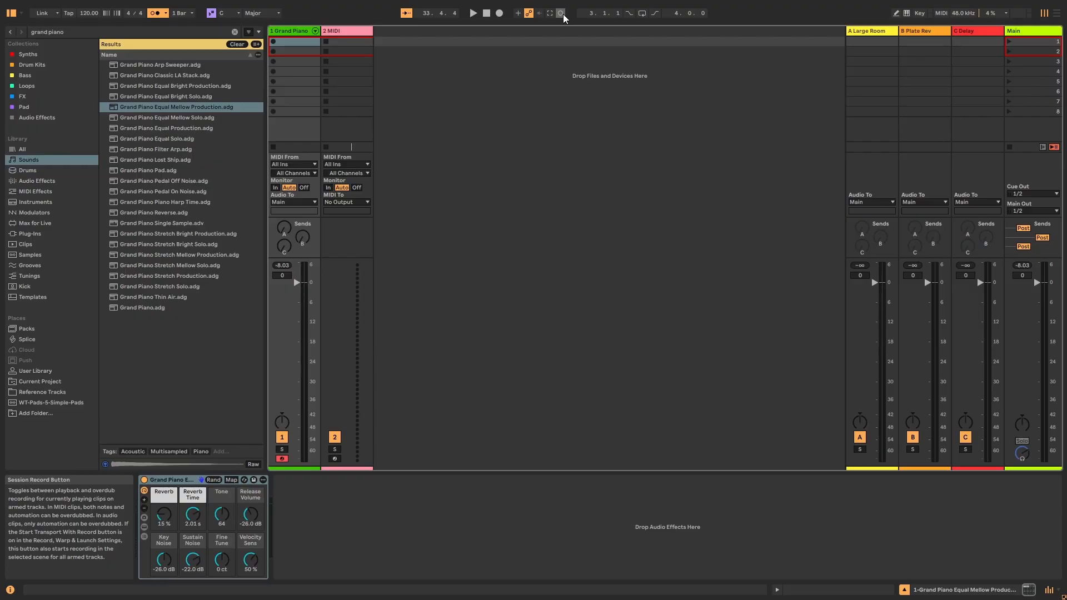
left_click(272, 42)
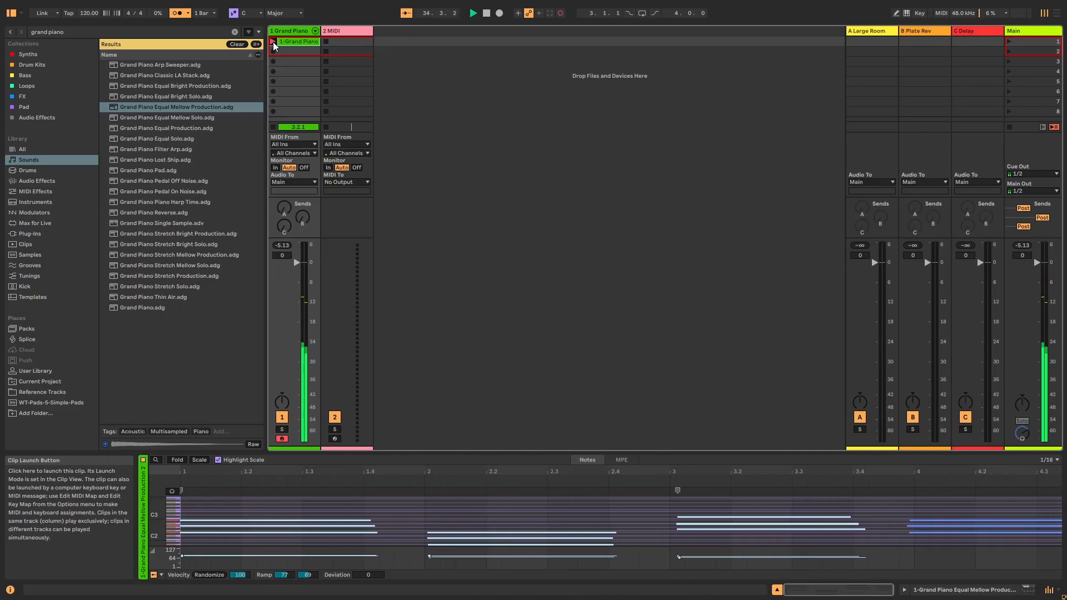
left_click(273, 43)
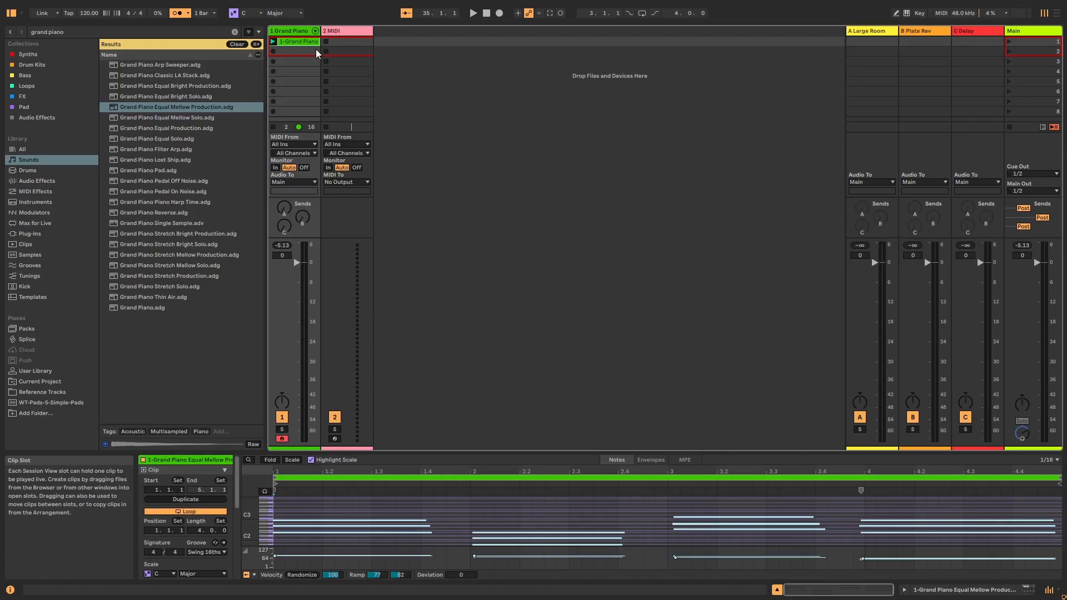
Play back the recorded piano clip, stop it and delete it from its slot.
left_click(273, 43)
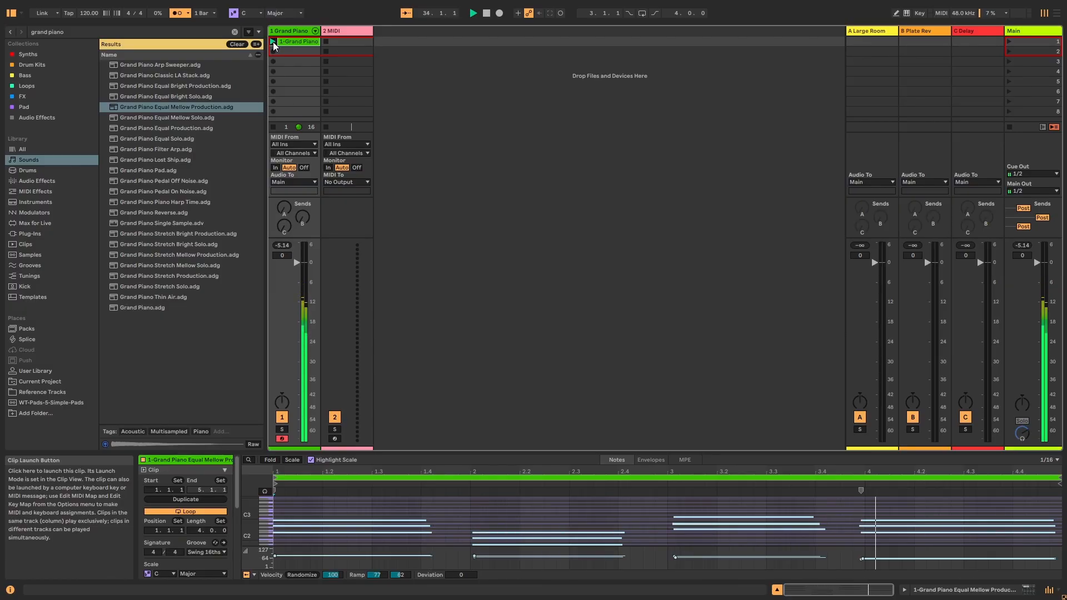
key("space")
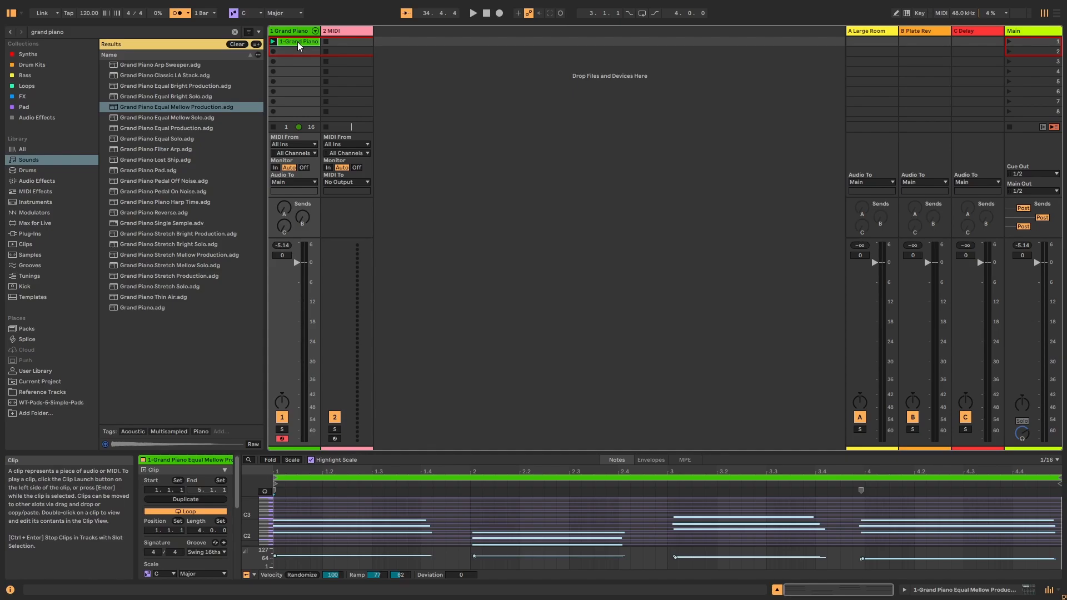
key("Delete")
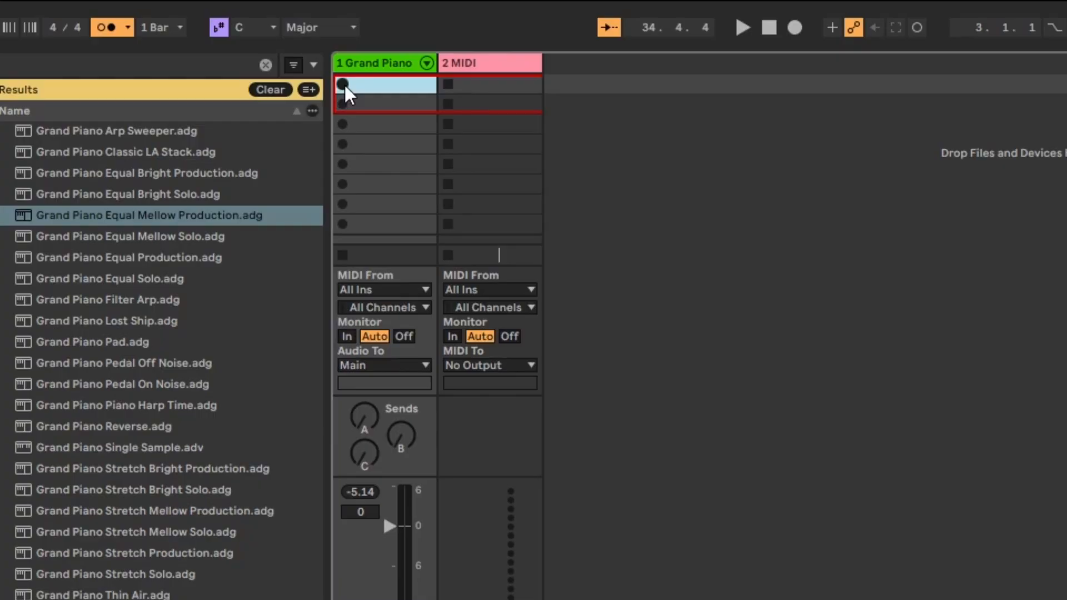
Record another take of piano chords in the Grand Piano track's first slot.
left_click(343, 84)
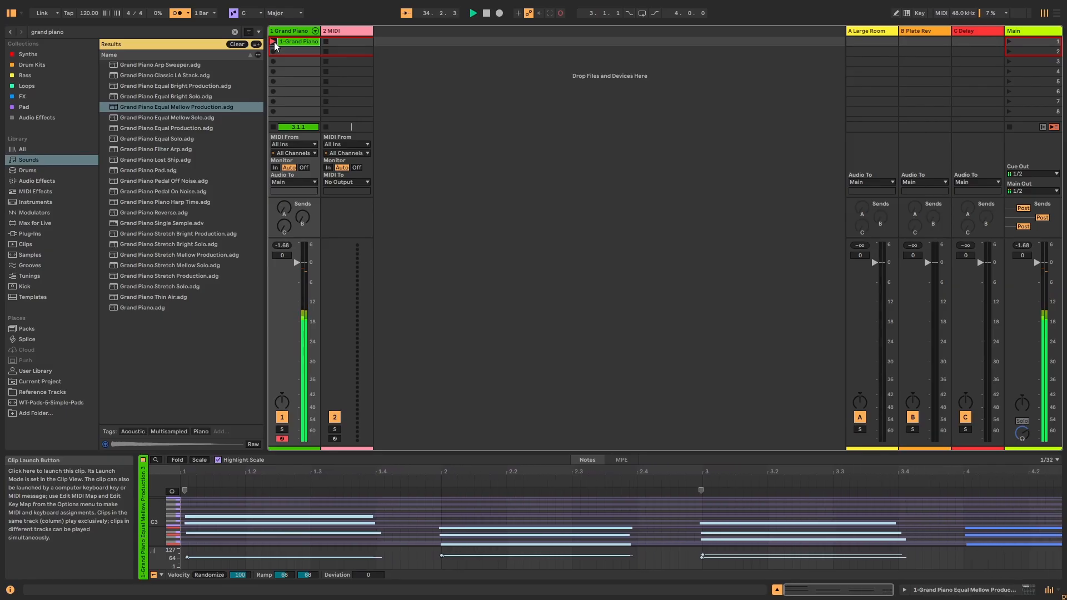
left_click(275, 41)
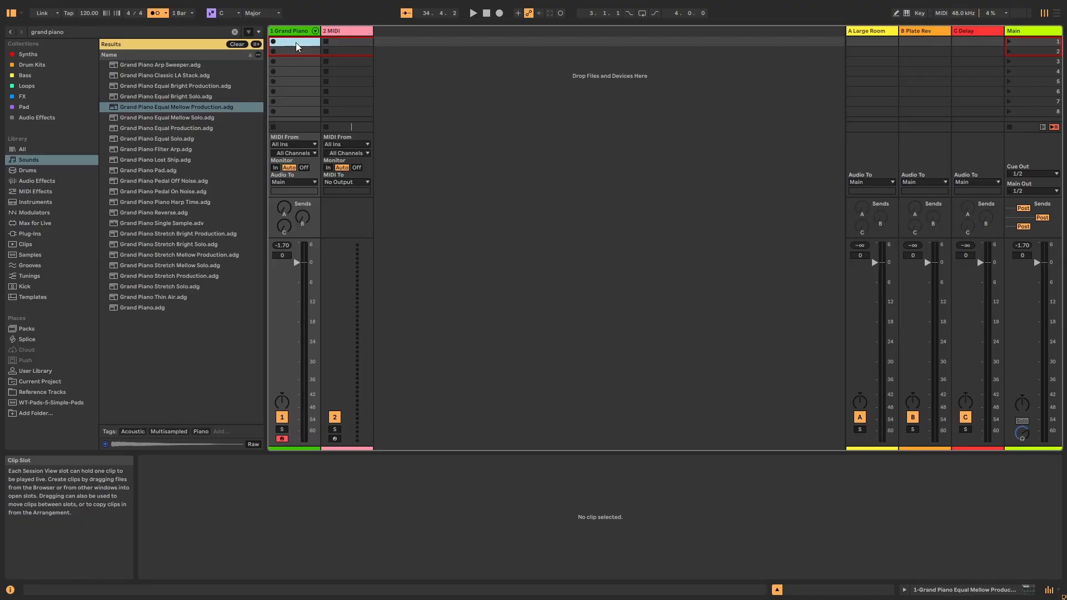
Create an empty MIDI clip in the Grand Piano track's first slot and enlarge its note editor.
double_click(297, 47)
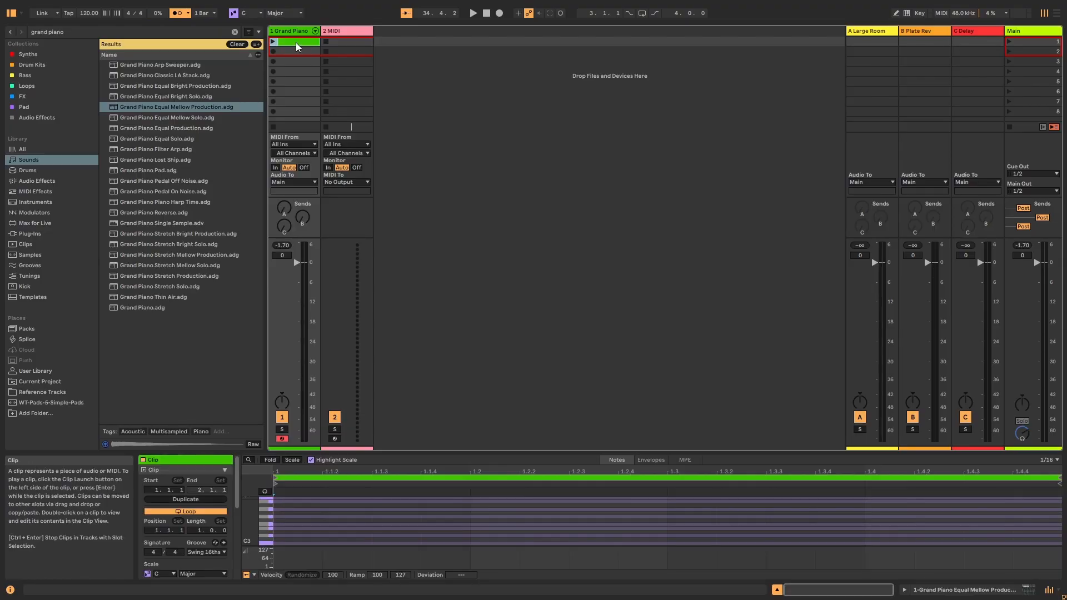
left_click(485, 450)
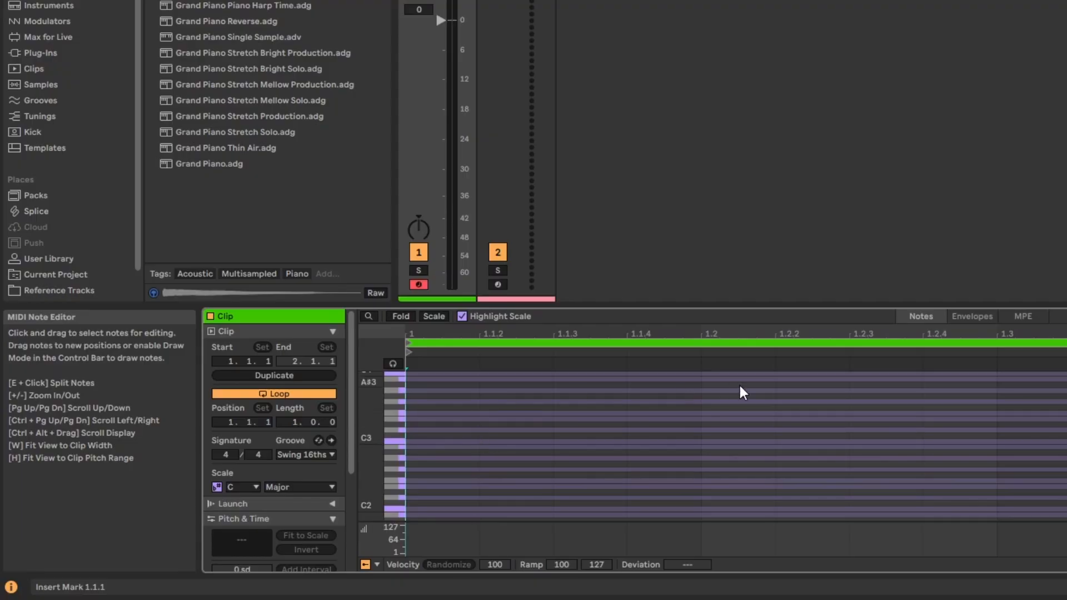
left_click_drag(737, 301, 732, 88)
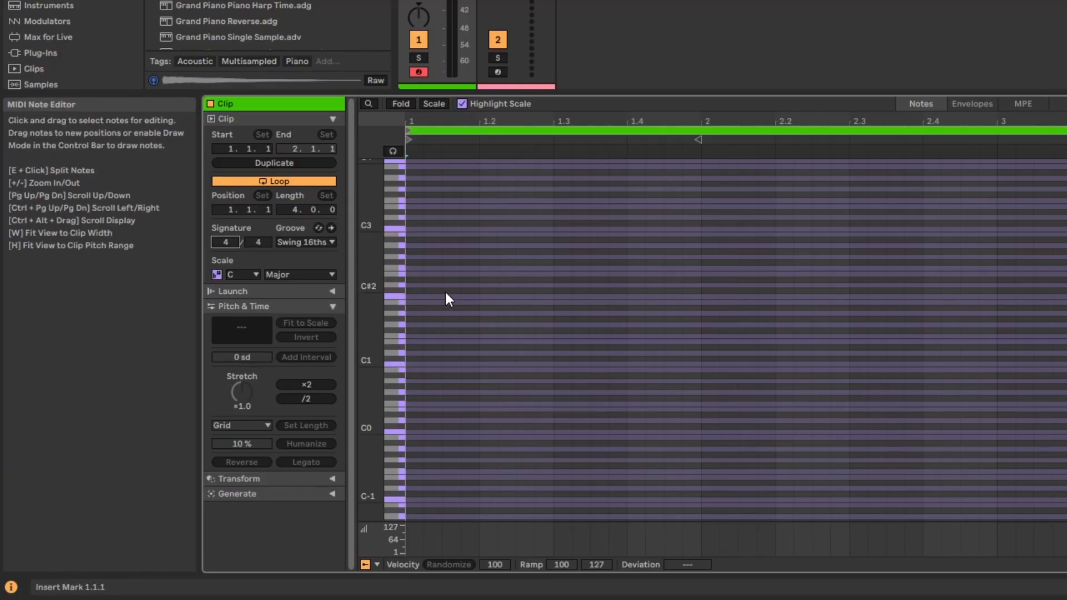
Set the clip's scale to D Minor.
left_click(251, 275)
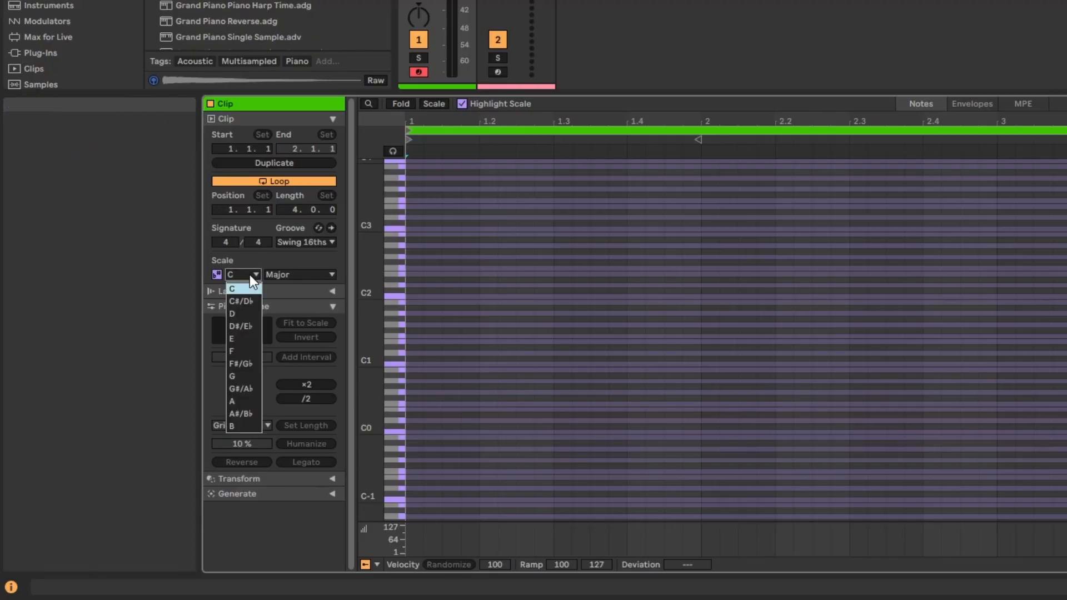
left_click(245, 310)
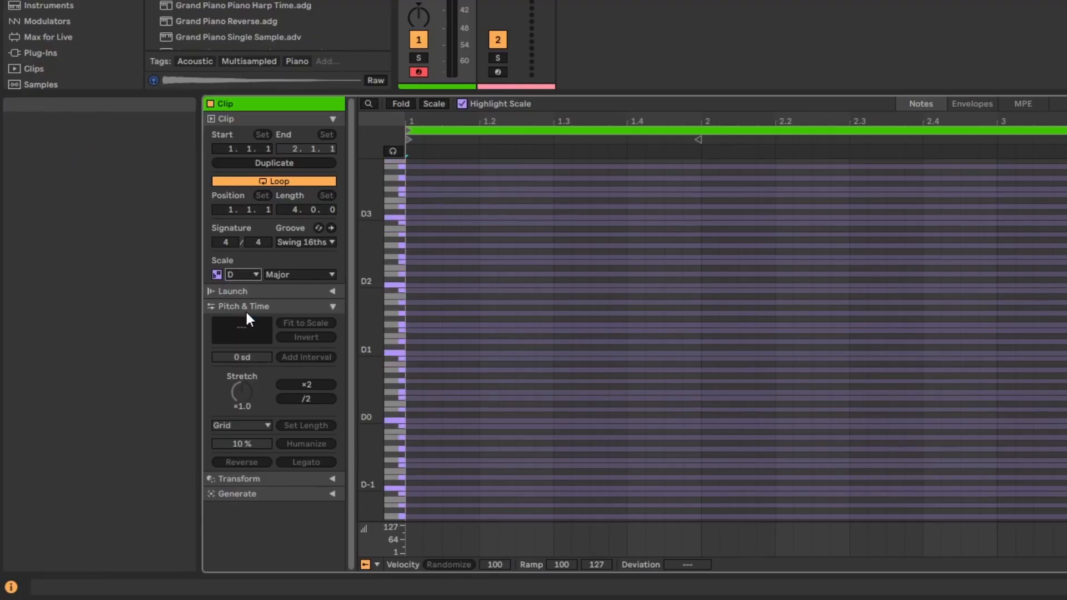
left_click(289, 275)
left_click(288, 285)
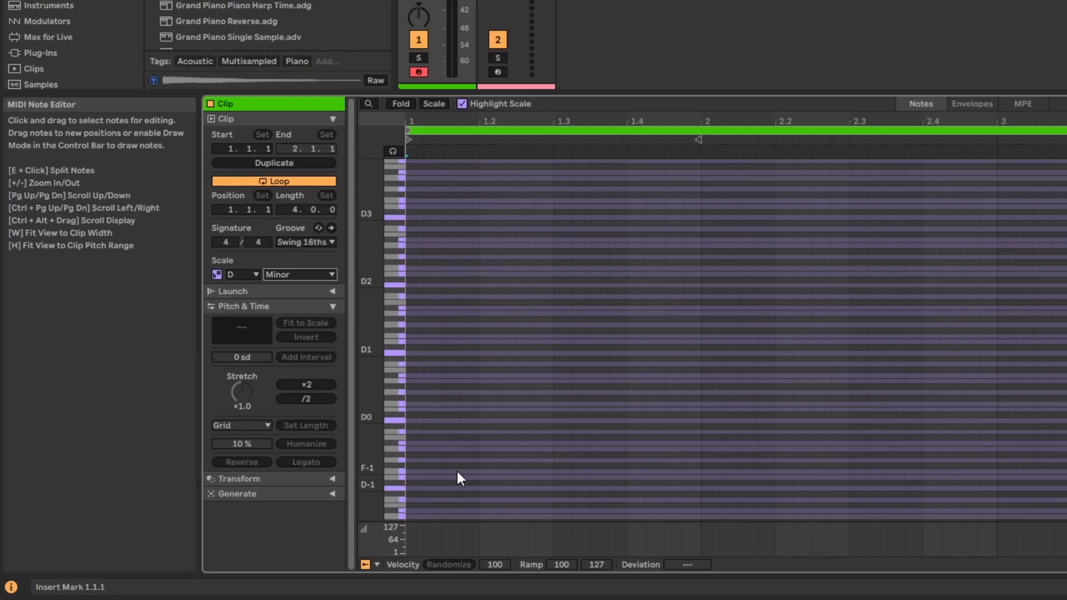
left_click(311, 275)
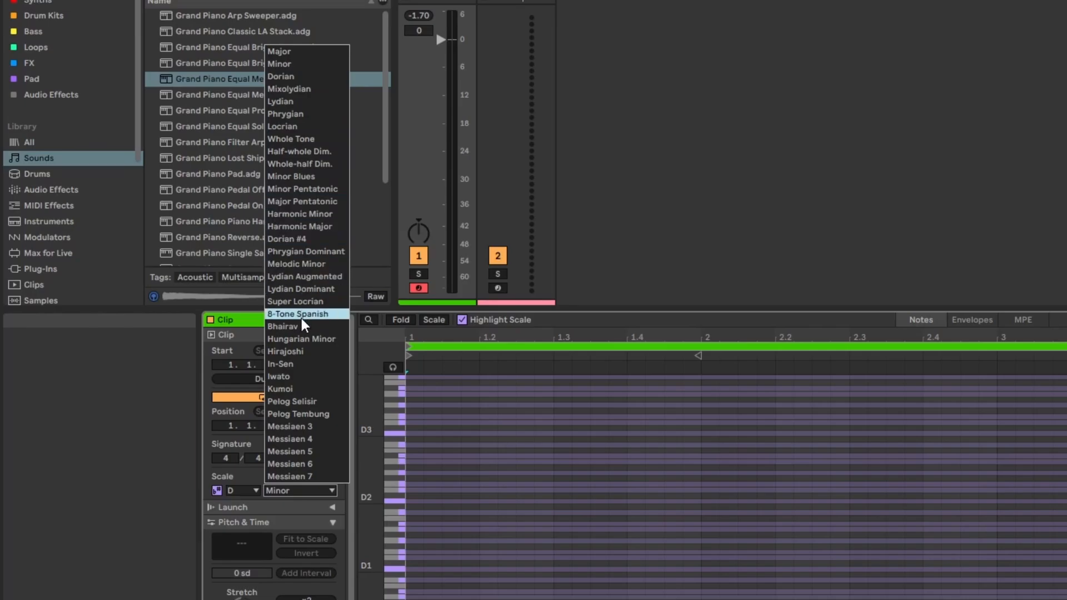
left_click(304, 65)
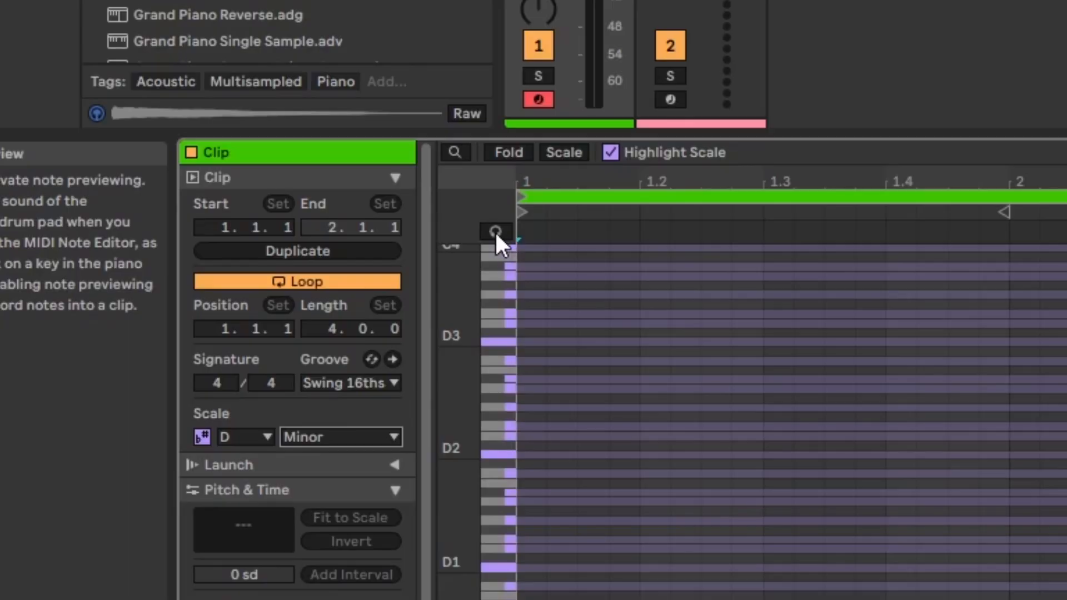
Turn on note previewing and add an F2 note one beat long at the start of the clip.
left_click(496, 233)
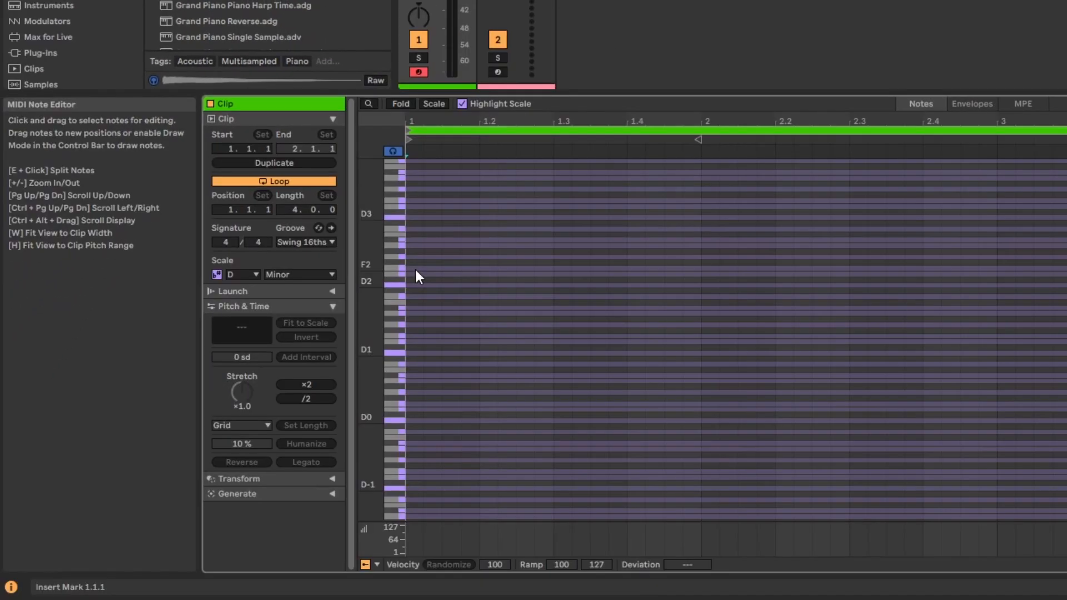
double_click(415, 269)
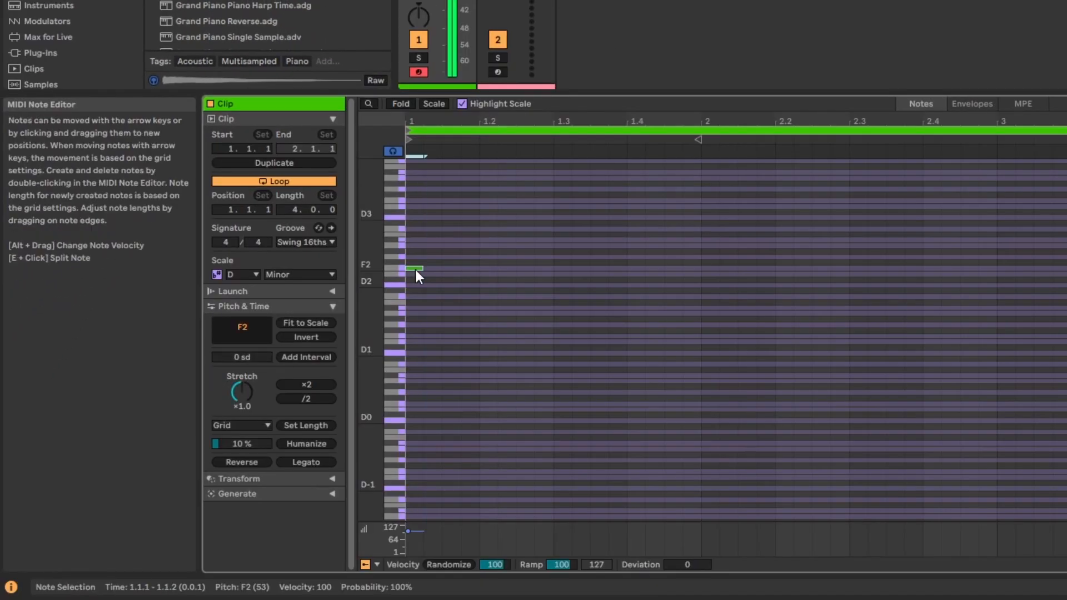
left_click_drag(424, 268, 479, 286)
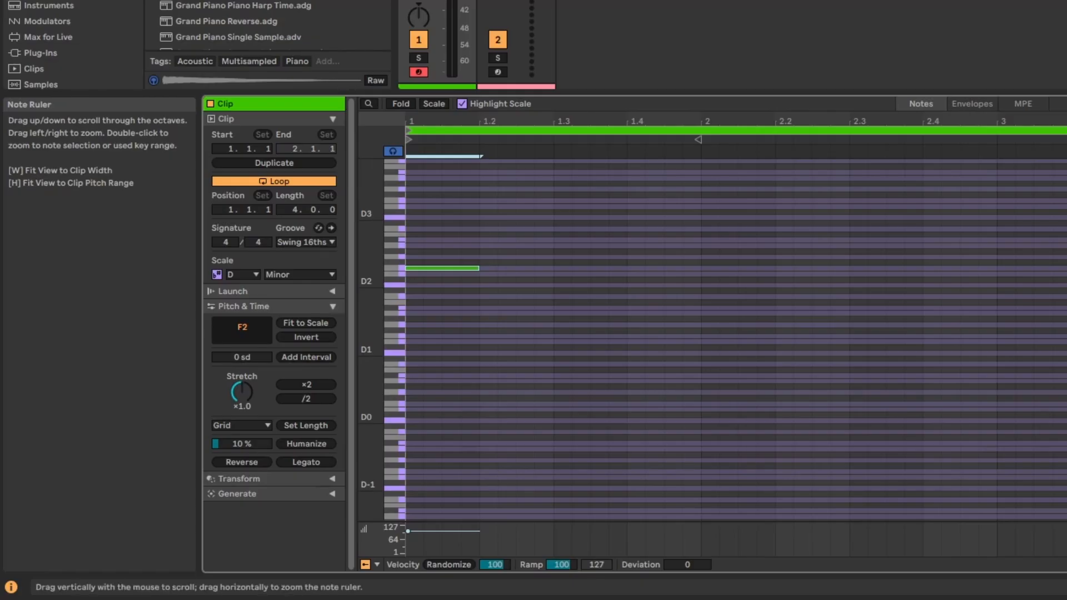
Delete the F2 note from the clip and turn on Draw Mode.
left_click_drag(370, 248, 399, 247)
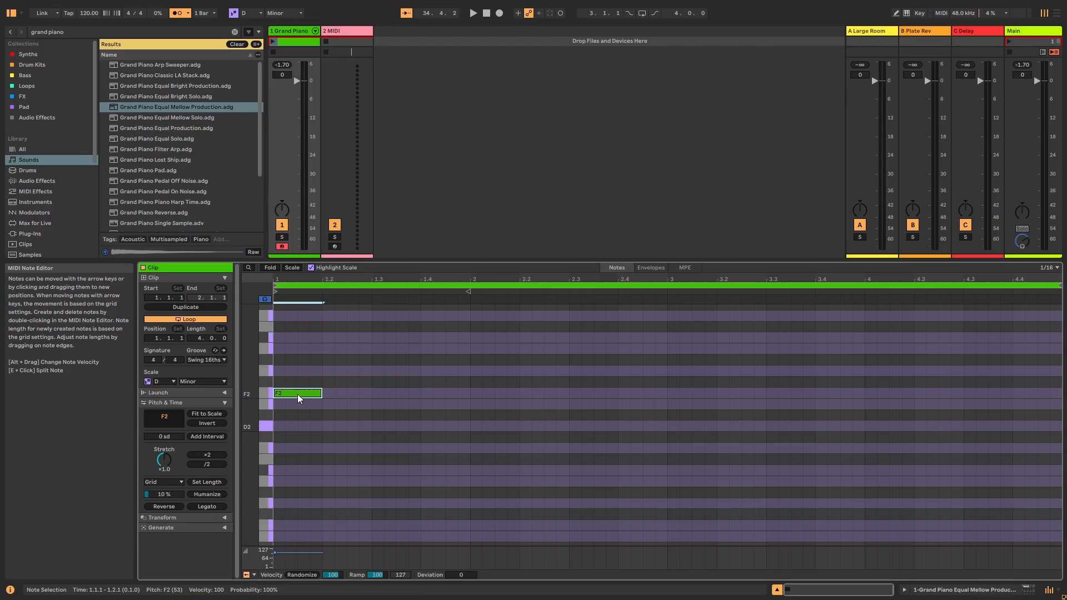
left_click(298, 395)
double_click(289, 395)
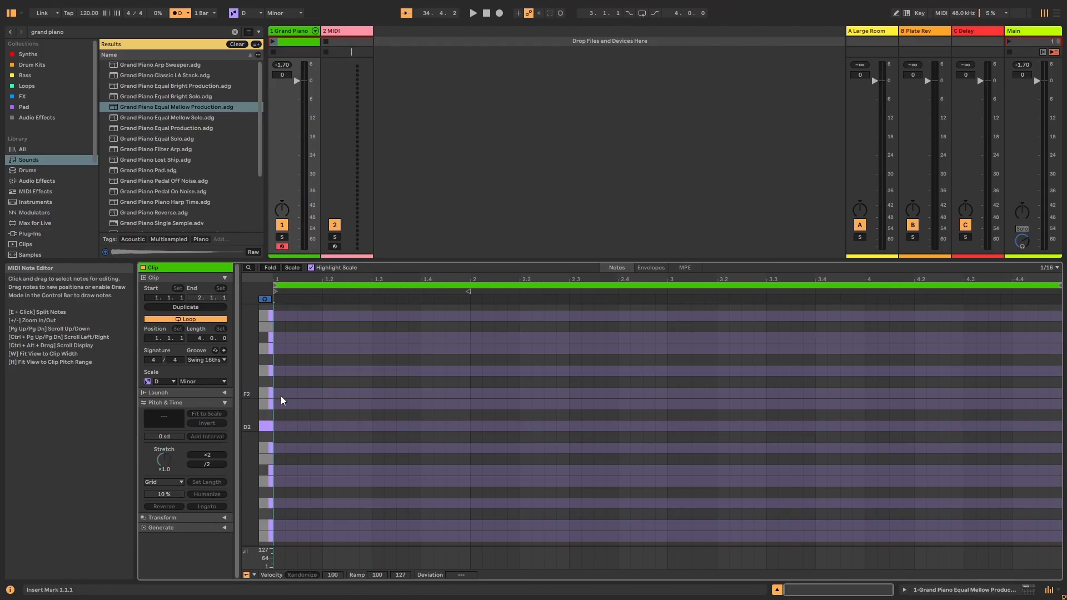
key("b")
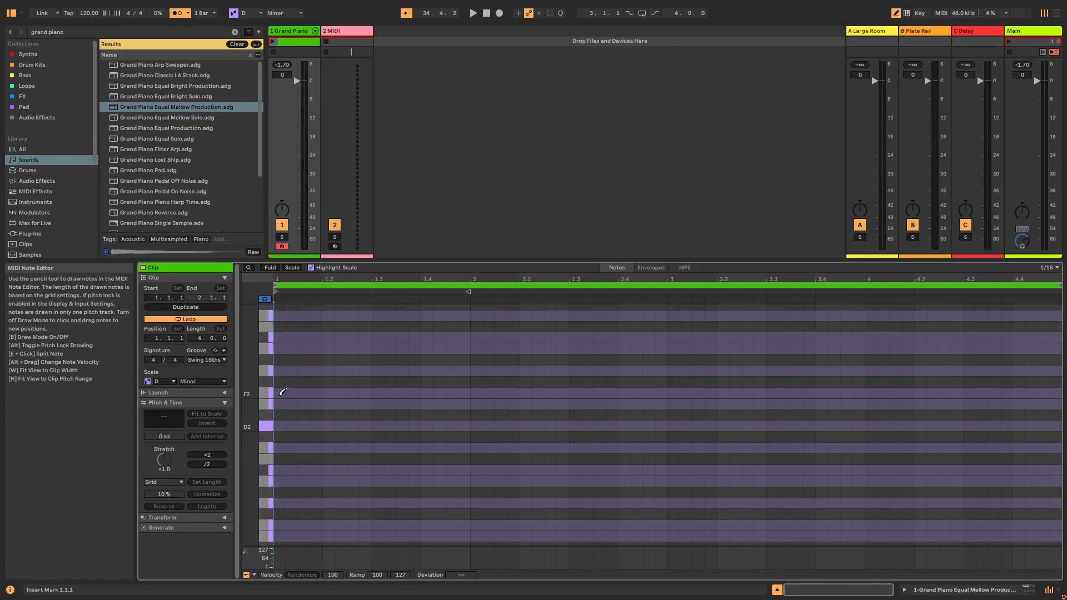
Draw freehand runs of sixteenth notes between E2 and B♭2 across the first three bars of the clip.
left_click(280, 393)
mouse_move(287, 404)
left_mouse_down()
mouse_move(372, 404)
mouse_move(393, 393)
mouse_move(786, 404)
left_mouse_up()
mouse_move(329, 359)
left_mouse_down()
mouse_move(377, 371)
mouse_move(689, 349)
left_mouse_up()
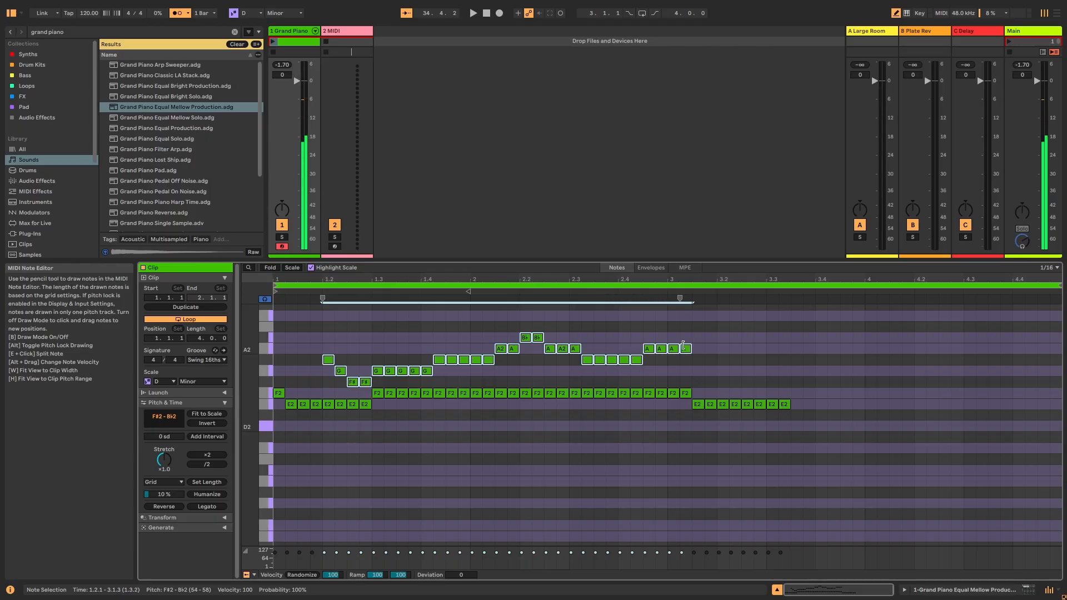
scroll(815, 471, "down", 1)
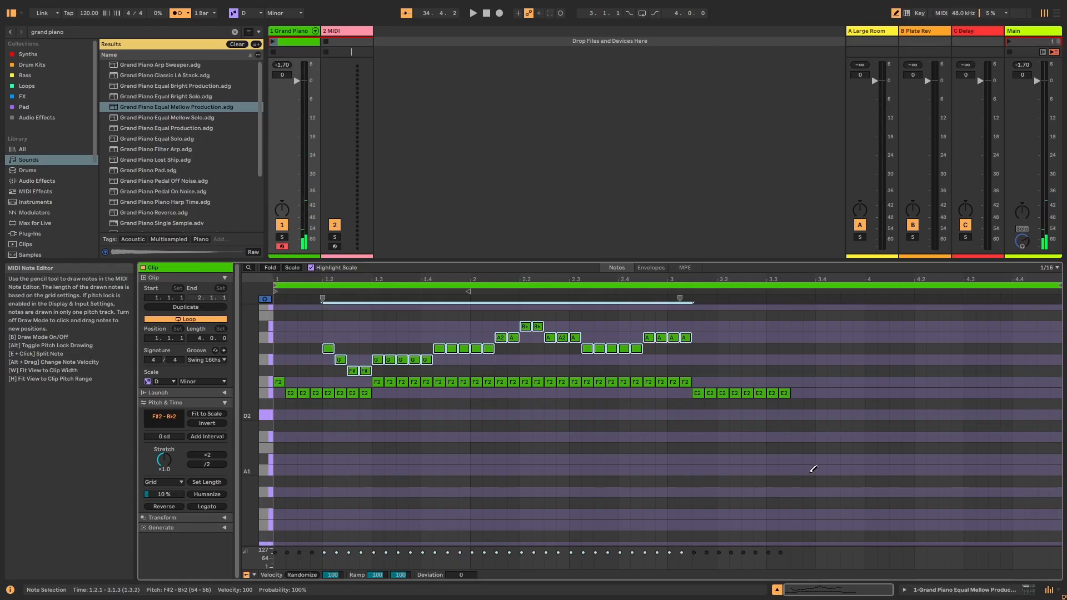
Turn off Draw Mode and delete all the drawn notes from the clip.
key("b")
scroll(817, 489, "up", 2)
left_click(819, 489)
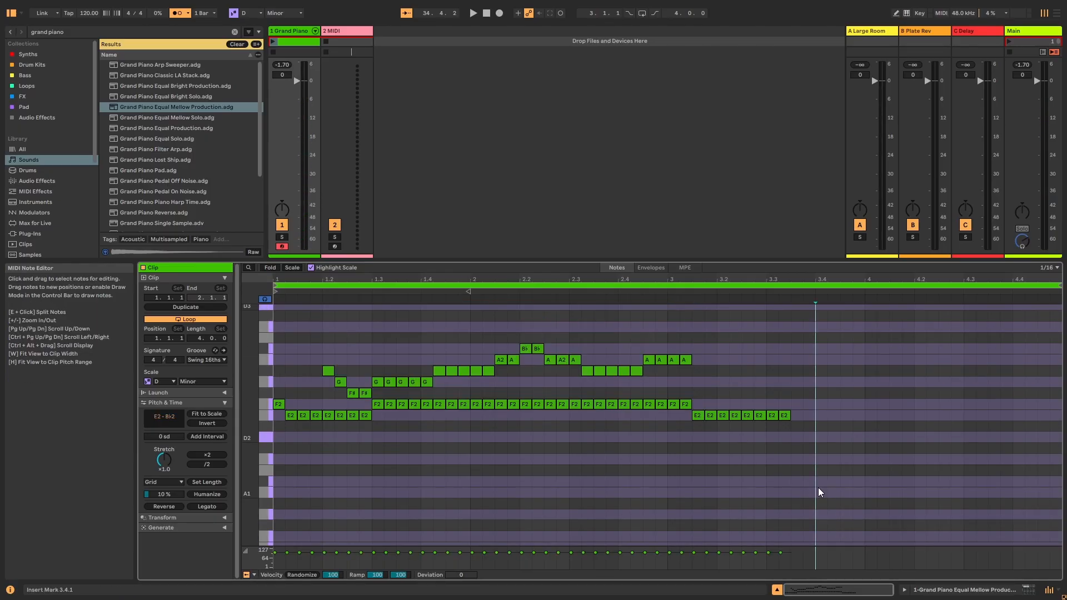
left_click_drag(818, 488, 246, 292)
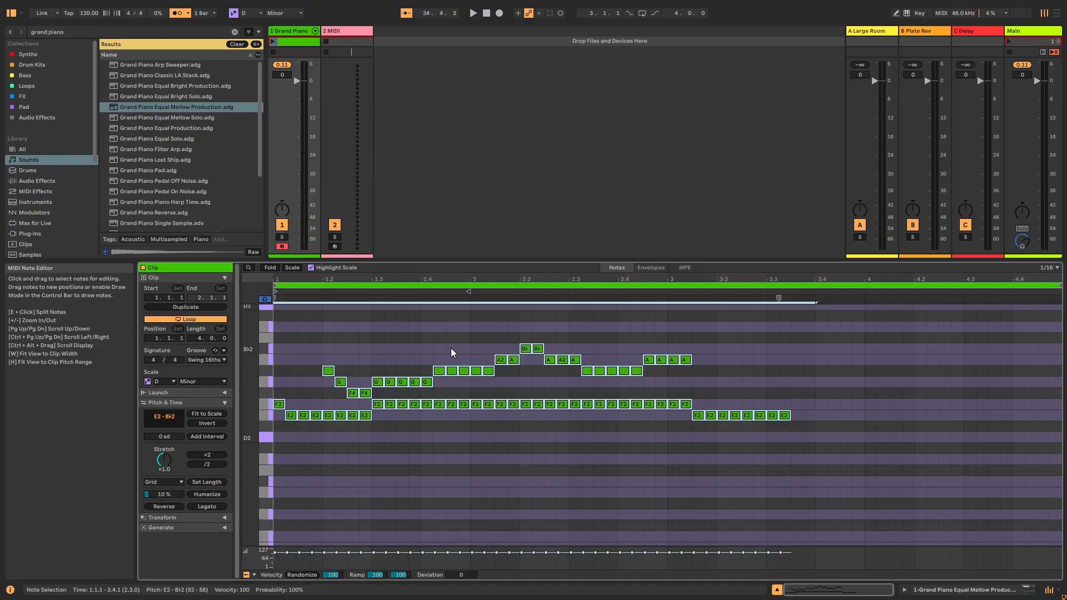
key("Delete")
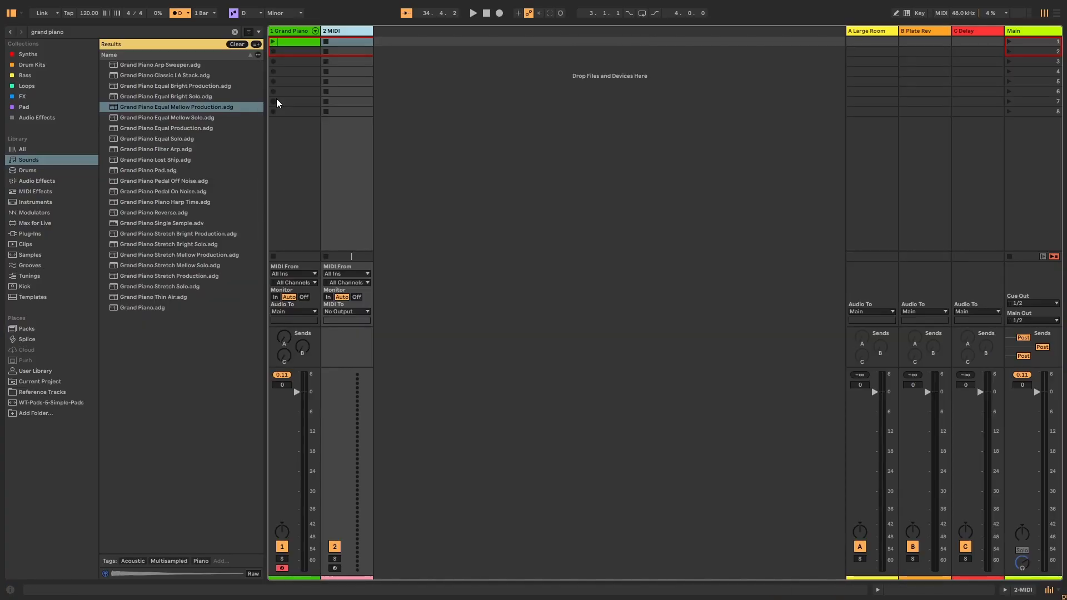
Insert an audio track after the MIDI track and set its monitoring to Auto.
left_click(381, 134)
right_click(443, 137)
right_click(425, 107)
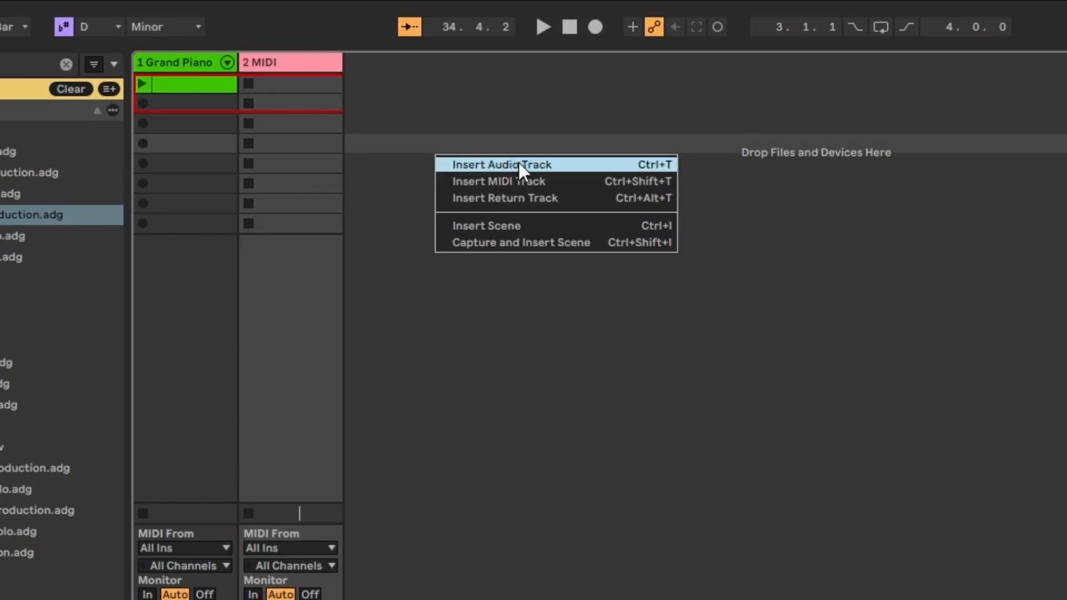
left_click(598, 165)
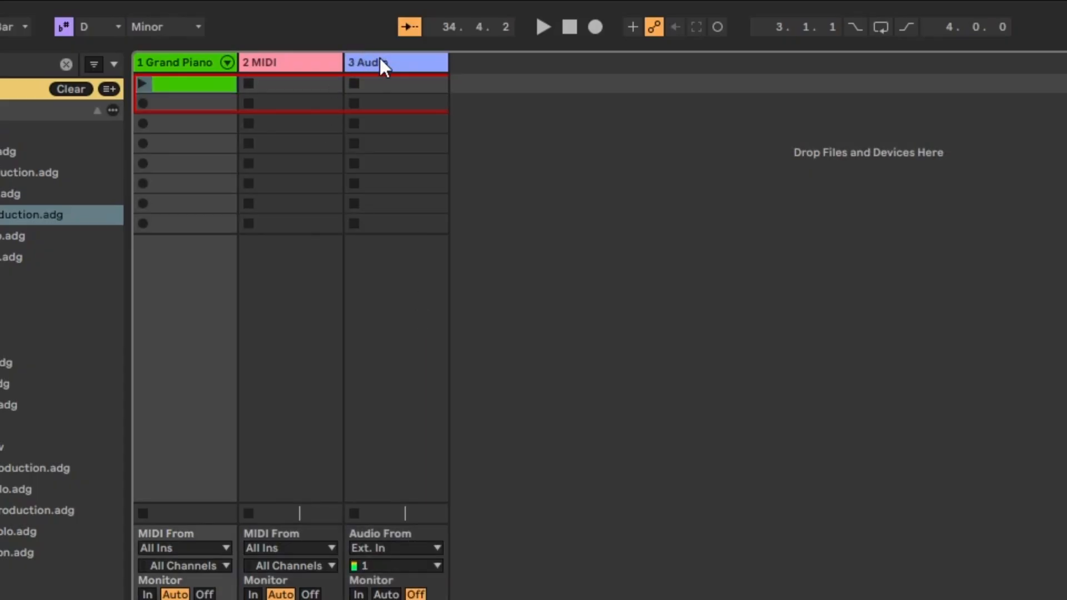
left_click(372, 539)
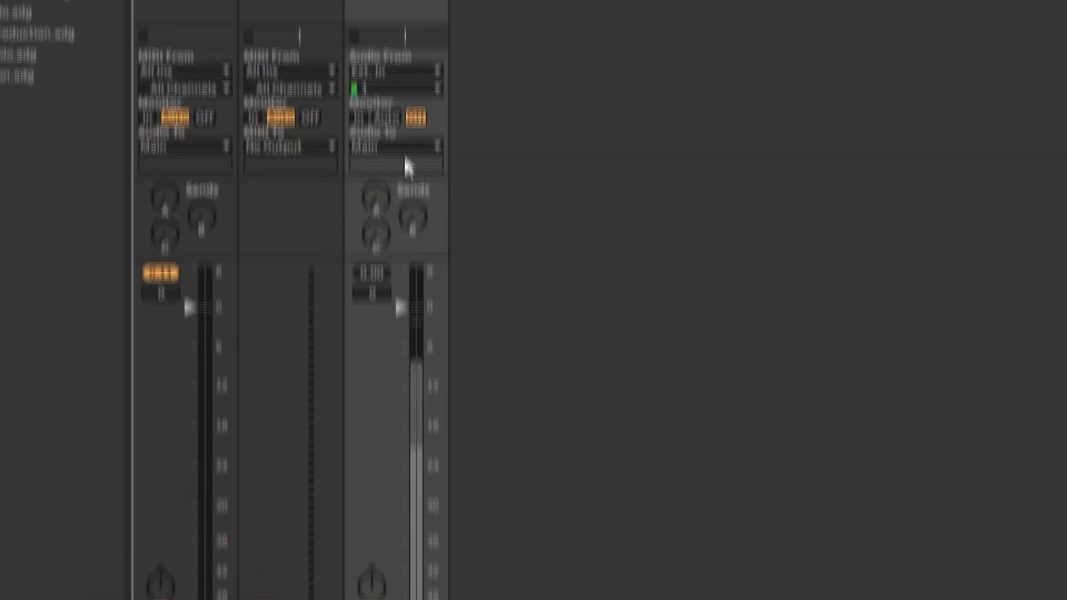
left_click(392, 118)
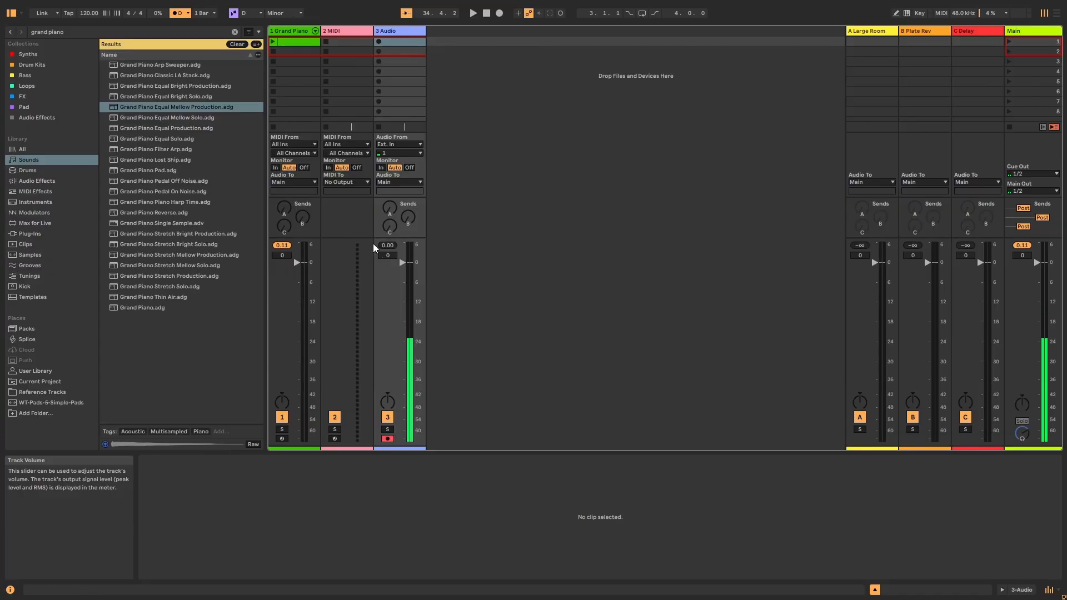
Record a two-bar clip in the audio track's first slot, stop the transport and launch the recorded clip.
left_click(379, 43)
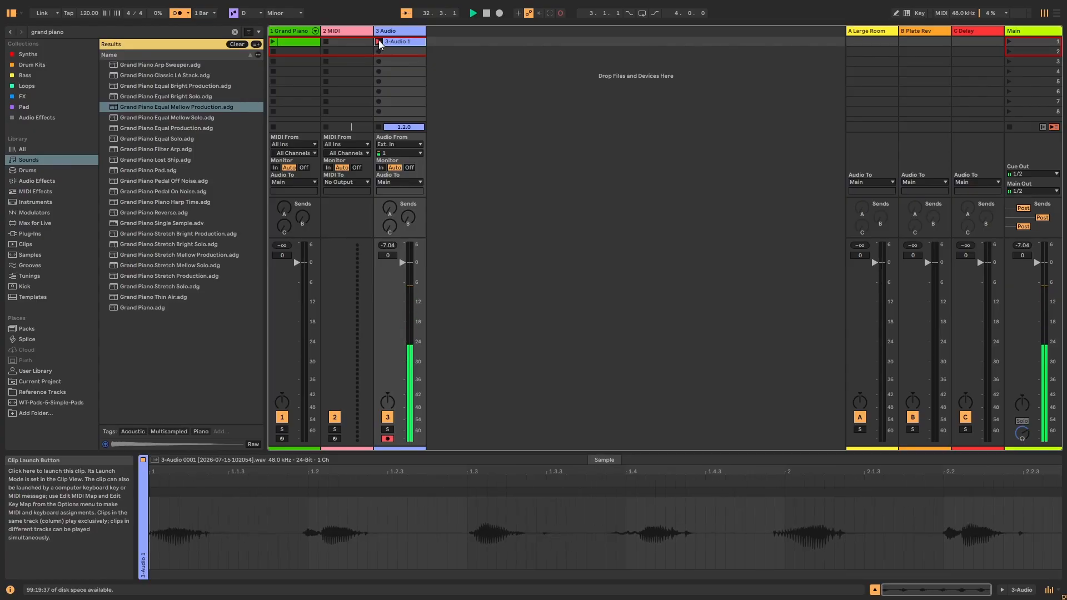
key("space")
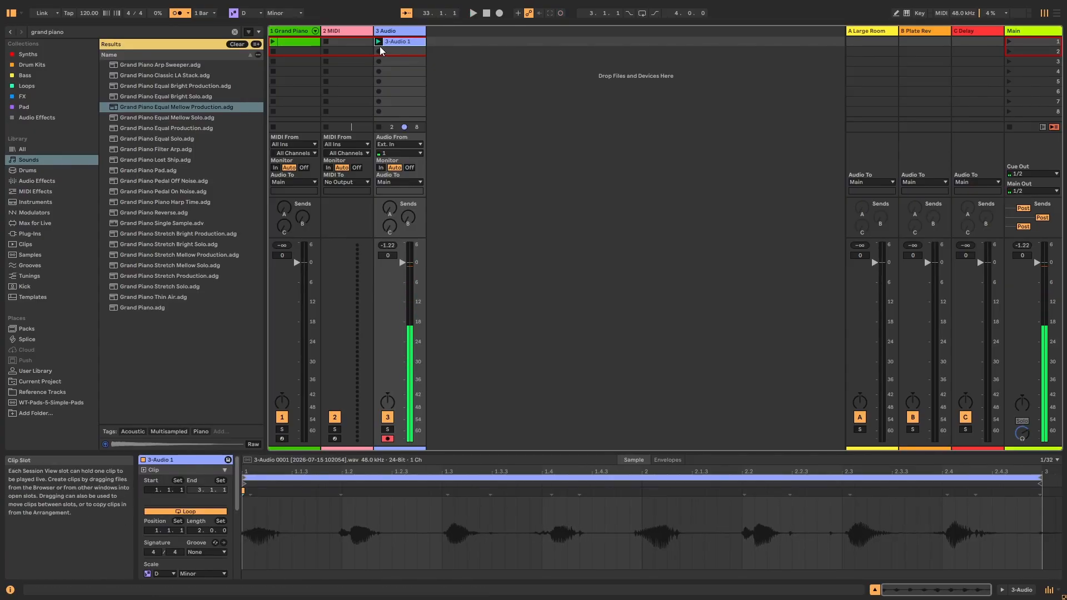
left_click(379, 41)
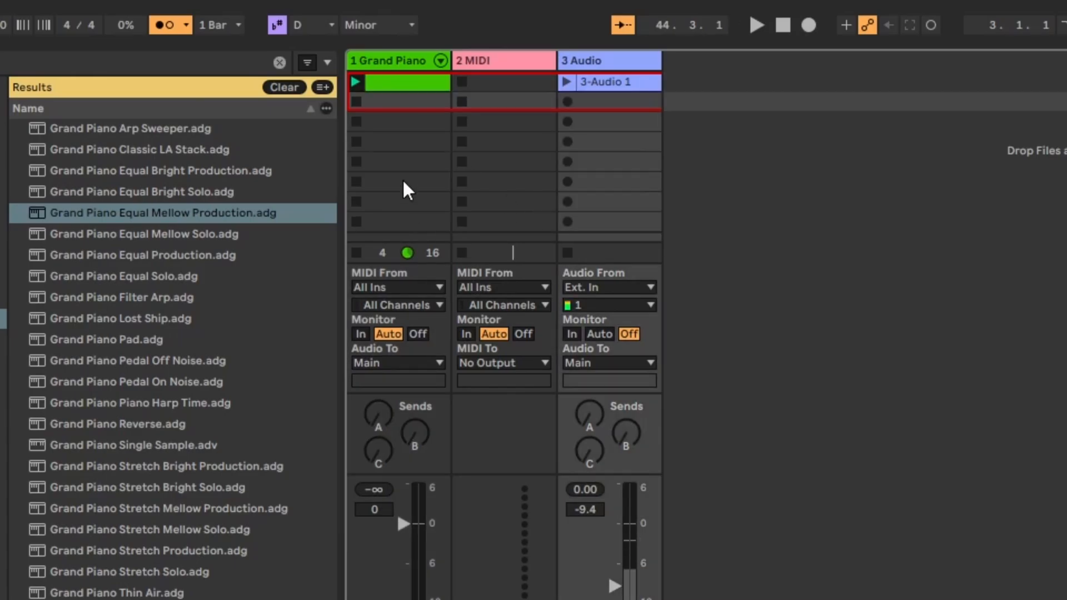
Rename the Grand Piano, MIDI and Audio tracks to Piano, Synth and Vocals.
left_click(385, 59)
right_click(385, 59)
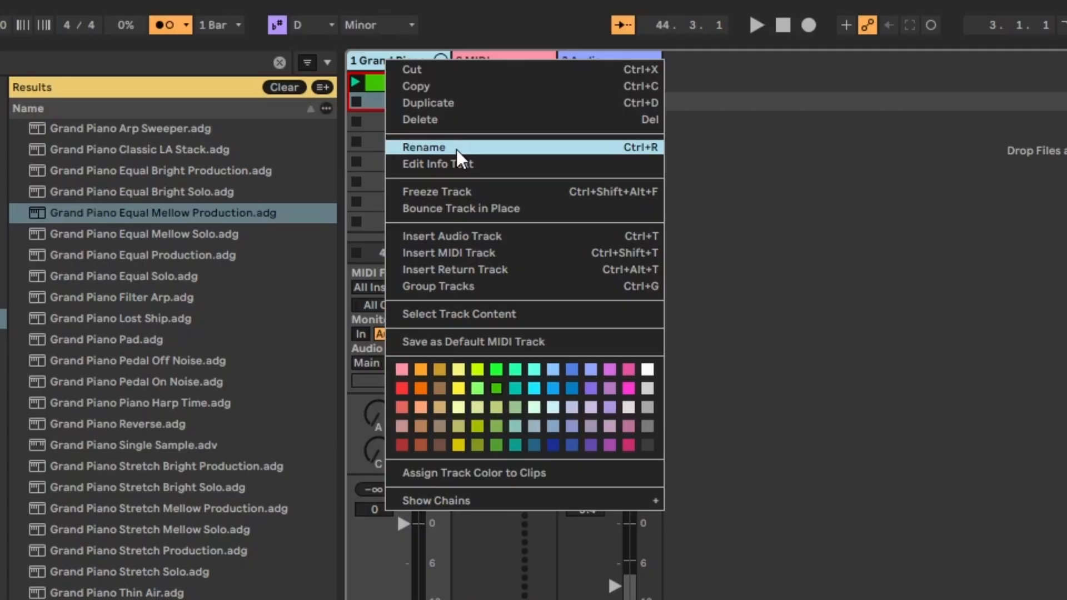
left_click(635, 148)
key("BackSpace")
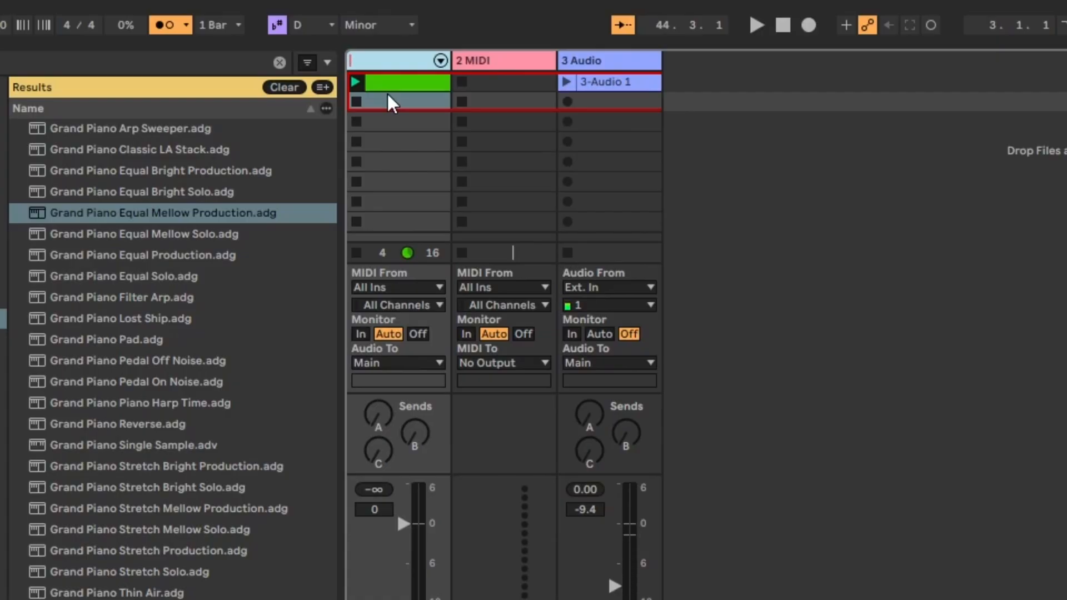
type("Piano")
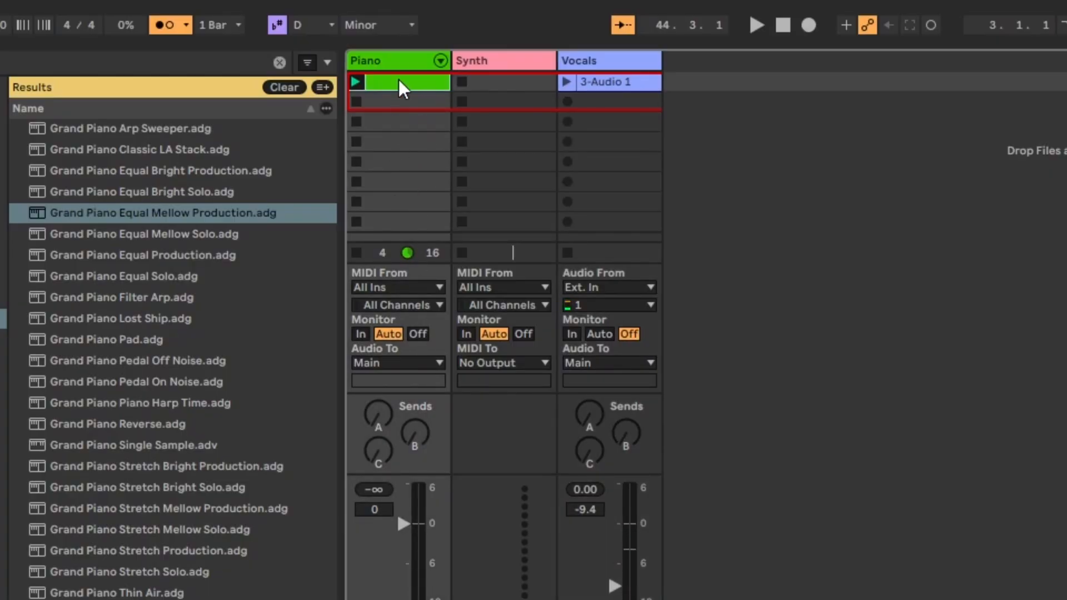
Create empty MIDI clips in the second, third, fifth and seventh slots of the Piano track.
double_click(399, 94)
double_click(404, 122)
double_click(410, 164)
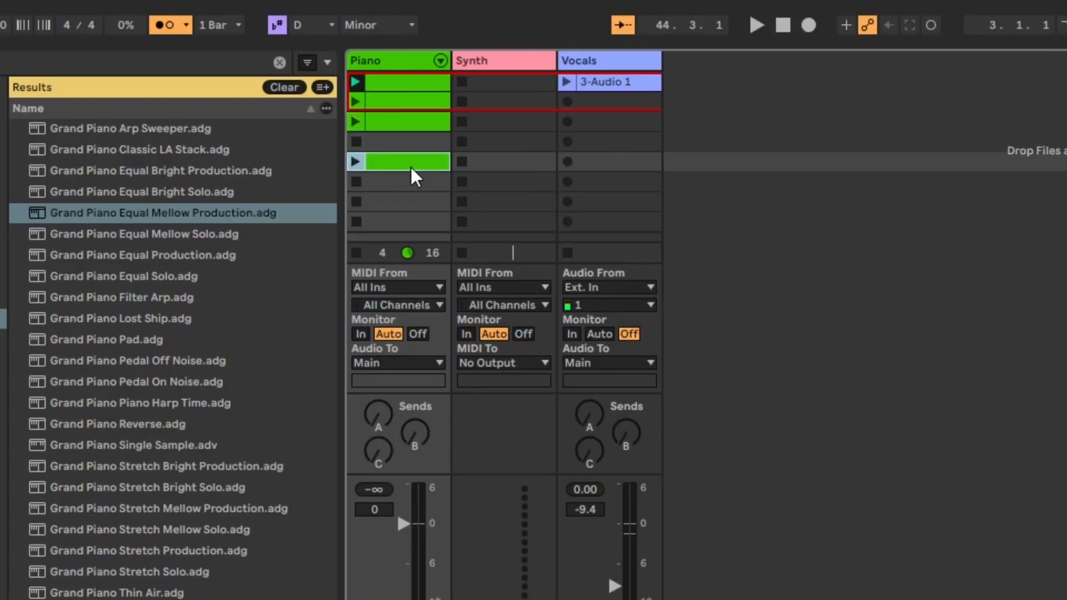
double_click(417, 200)
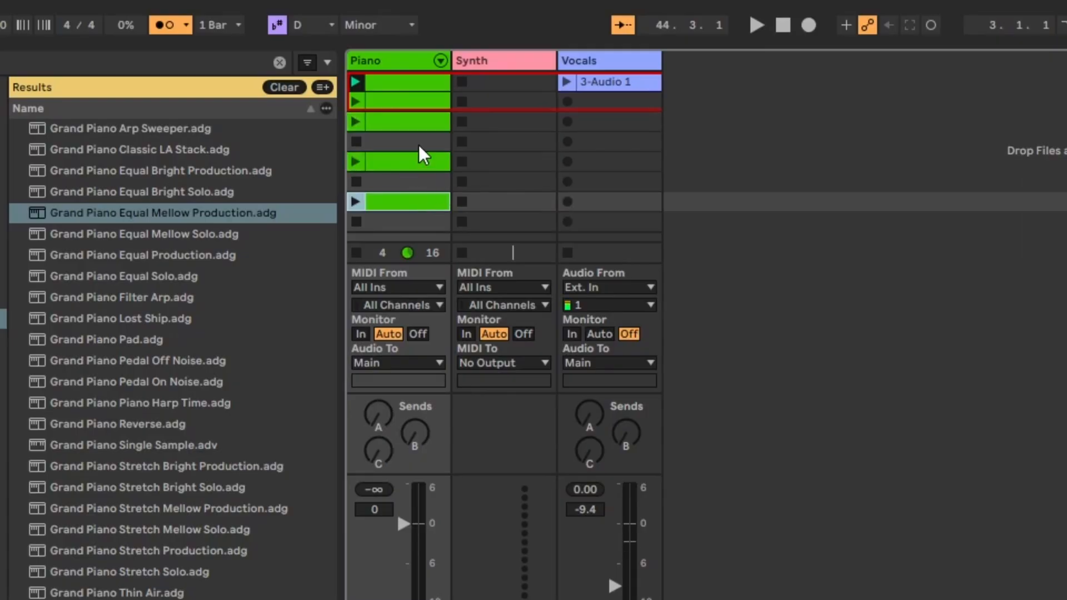
Rename the Piano track's first two clips "1, 4, 5" and "1,2", and the Vocals clip "Lead 1".
left_click(399, 83)
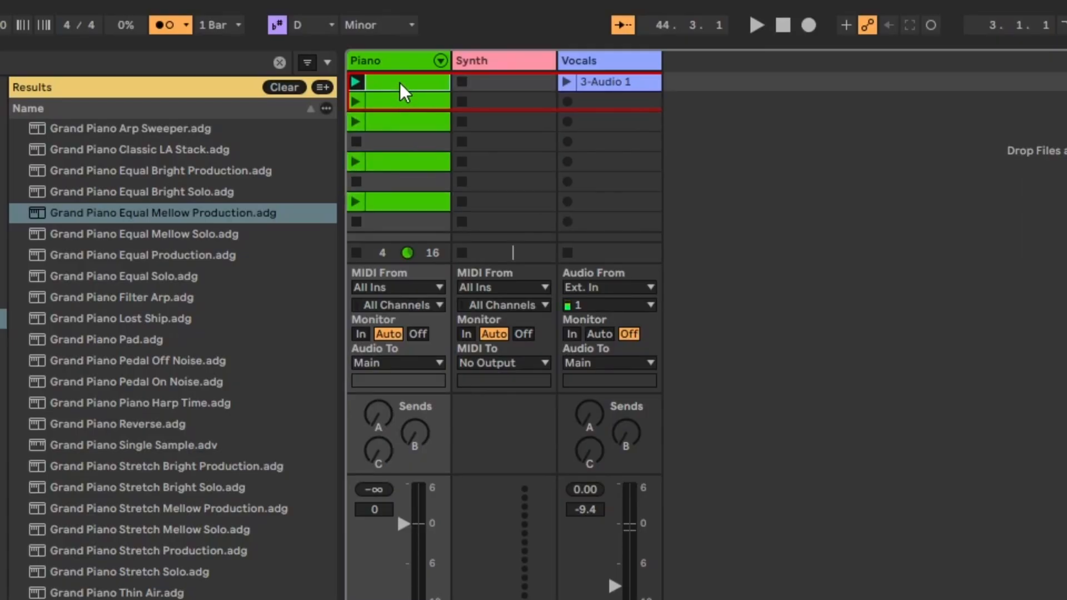
right_click(399, 82)
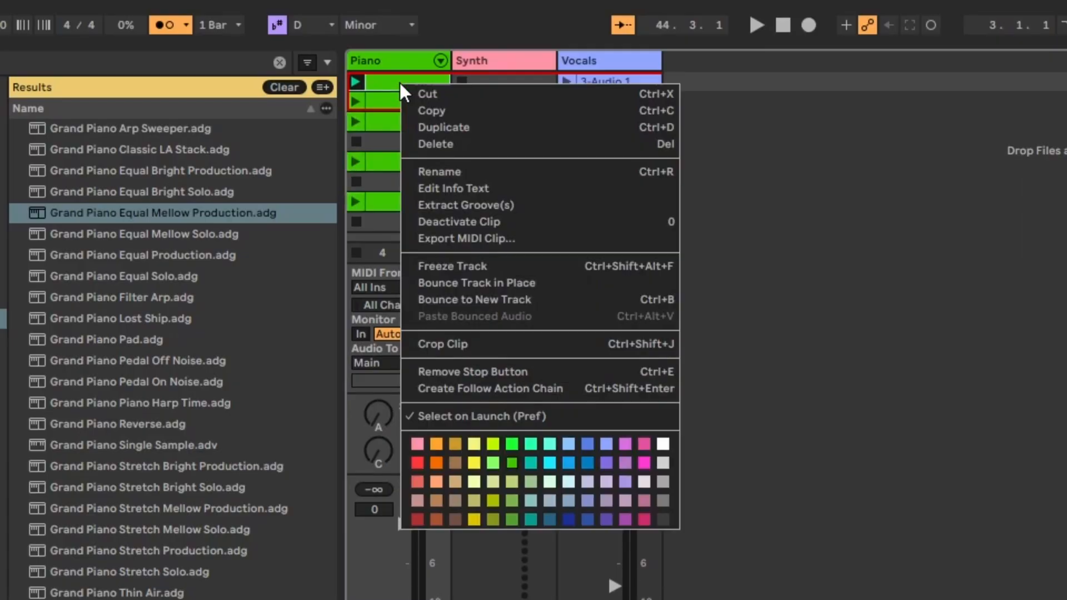
left_click(435, 166)
type("1,")
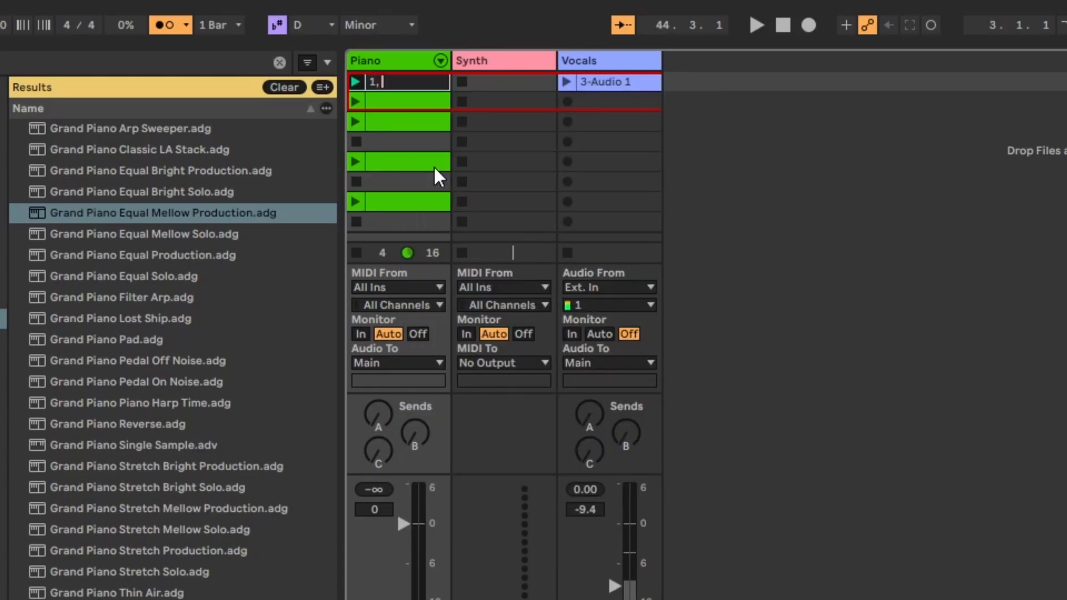
type(" 4, 5")
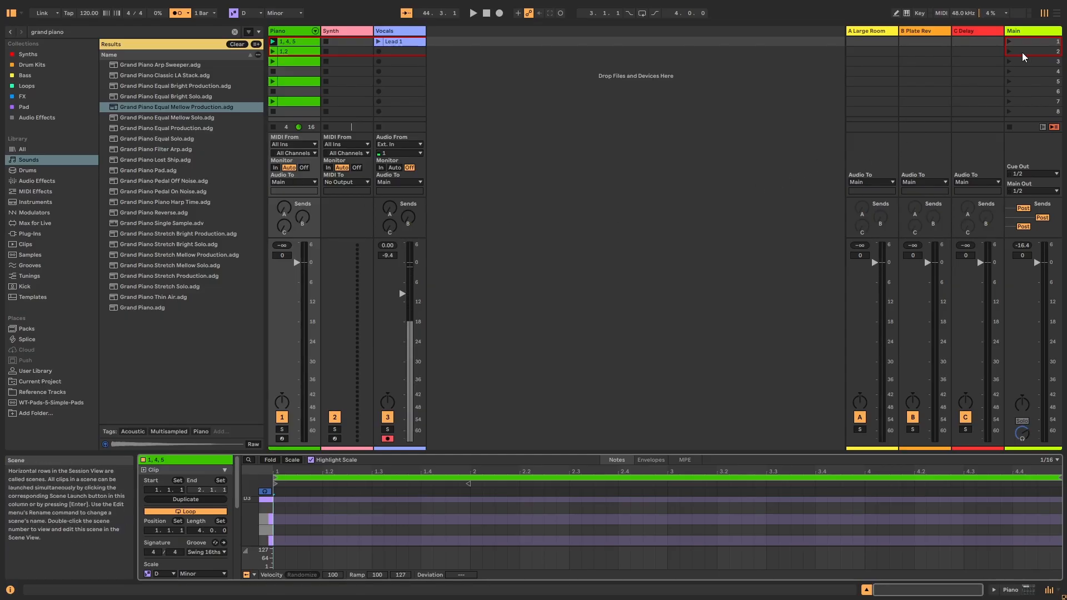
Set the Vocals track's monitoring to Auto.
left_click(1030, 32)
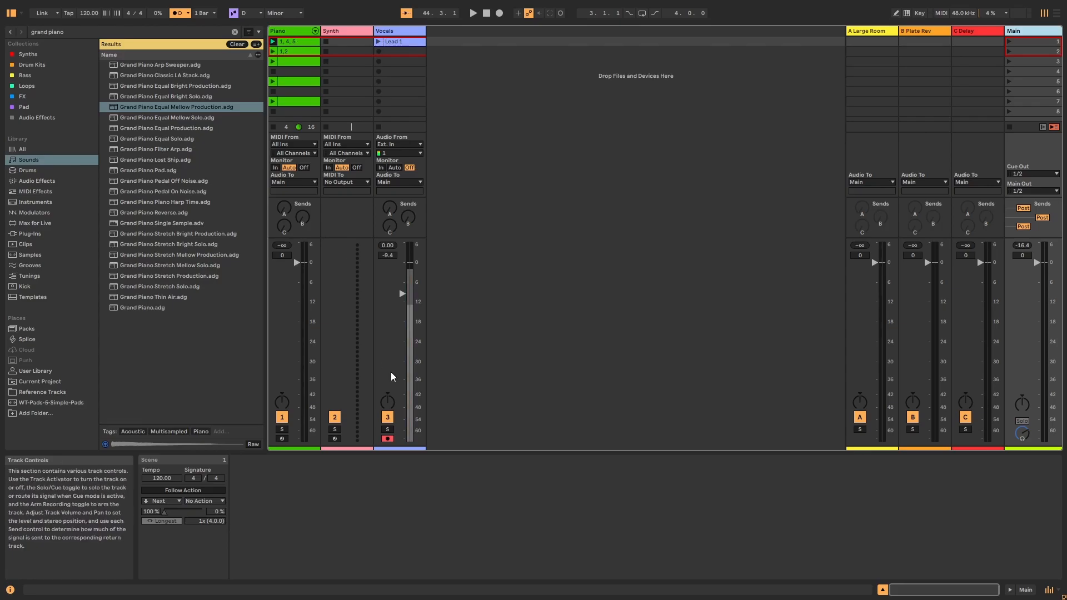
left_click(395, 167)
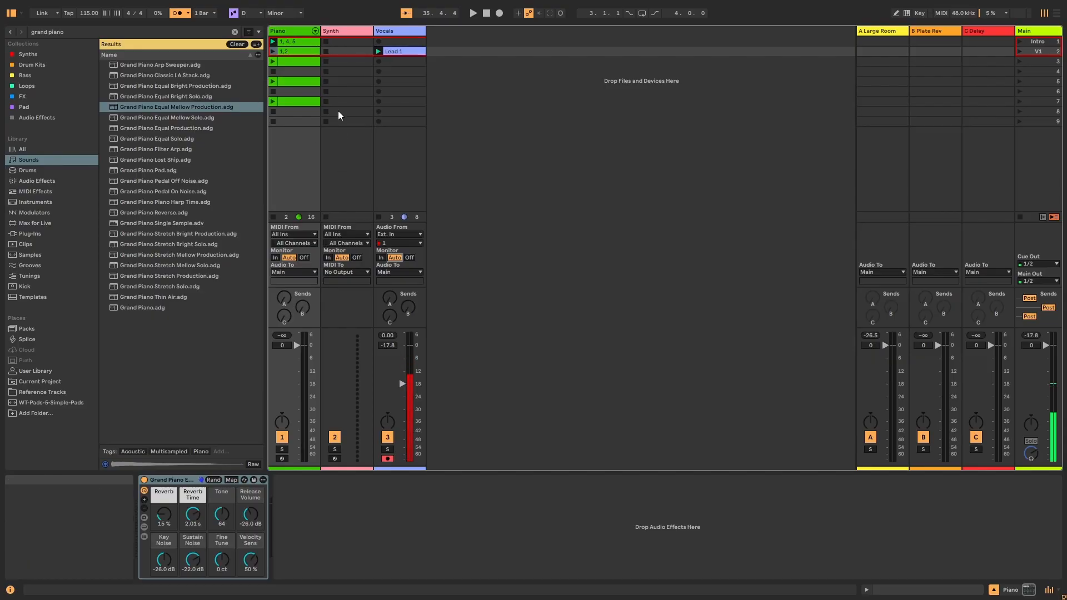
Duplicate the Synth track three times and rename the four tracks Synth 1 to Synth 4.
left_click(345, 30)
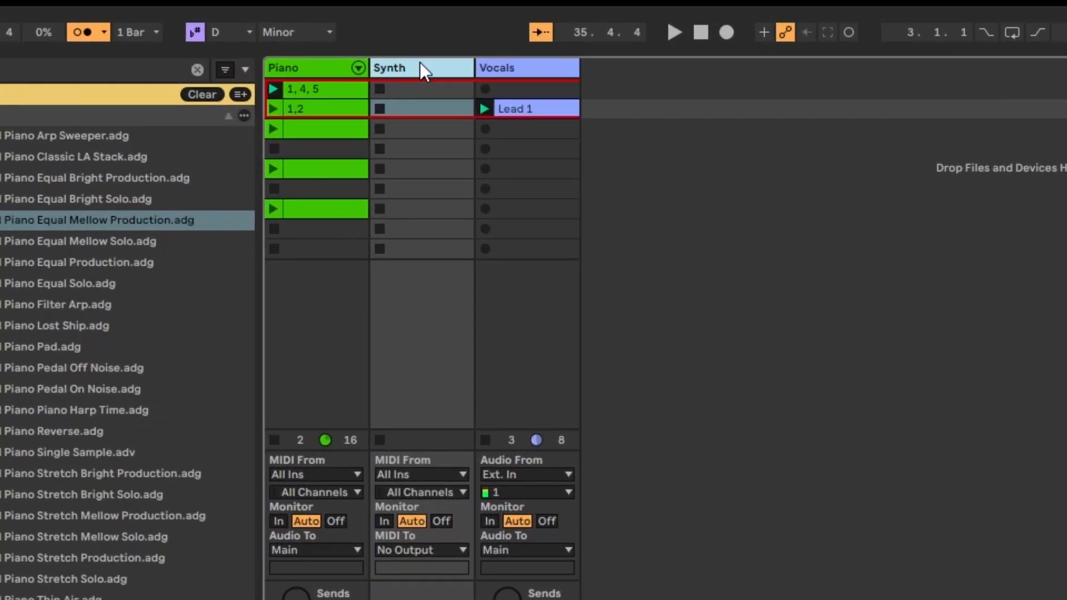
key("ctrl+d")
key("ctrl+d")
key("ctrl+d")
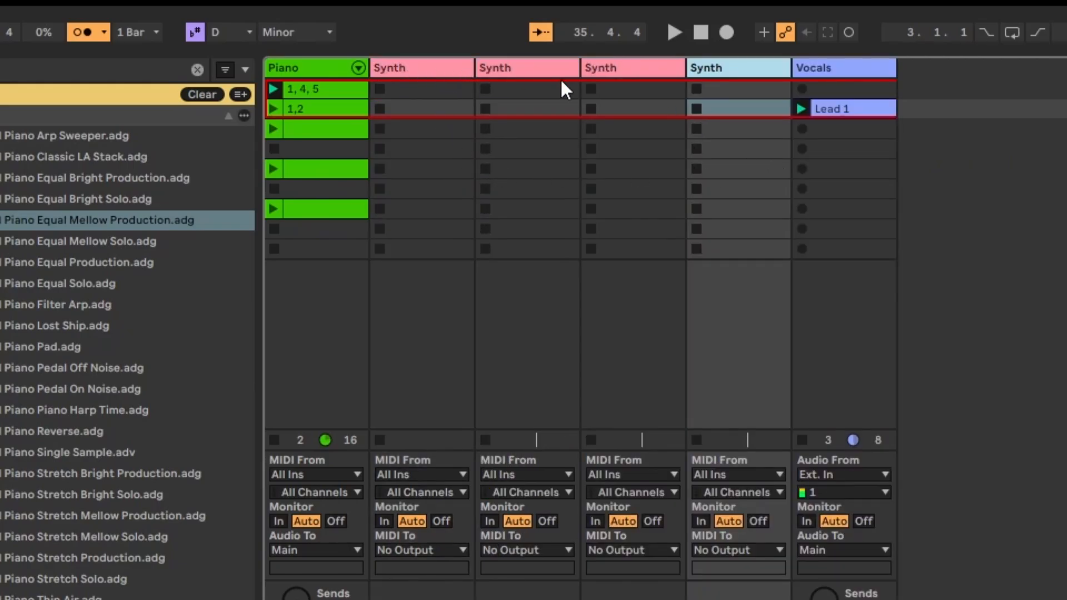
right_click(437, 75)
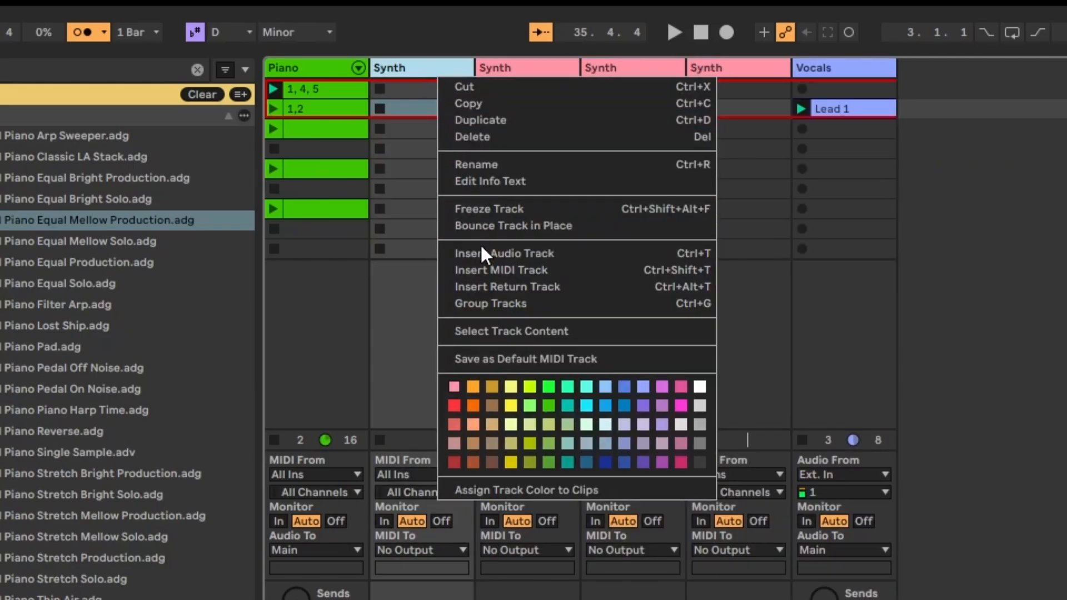
left_click(496, 165)
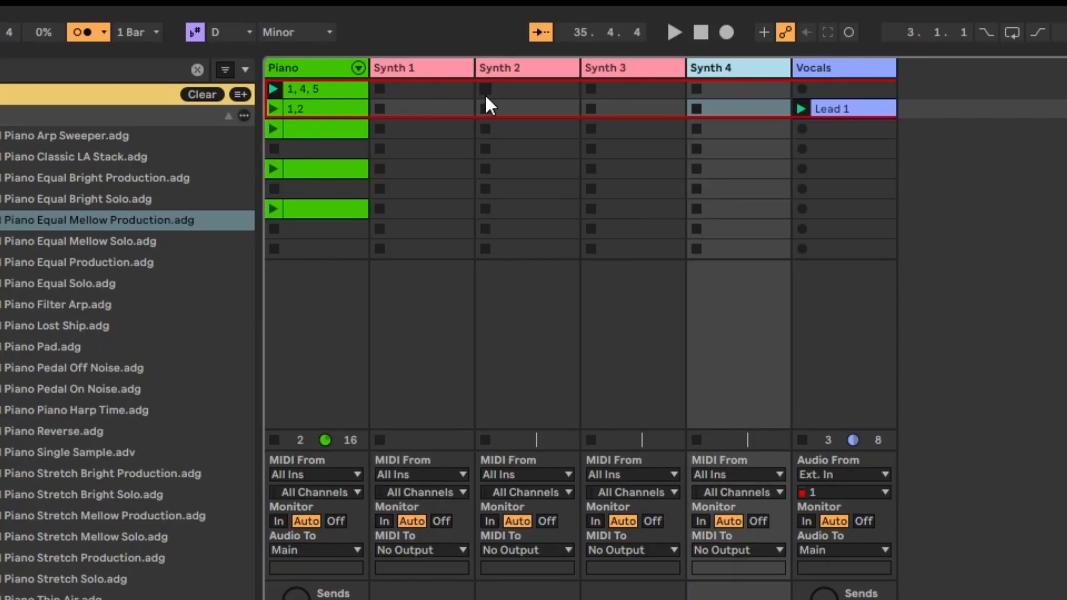
Color the four Synth tracks light yellow.
right_click(436, 65)
right_click(635, 68)
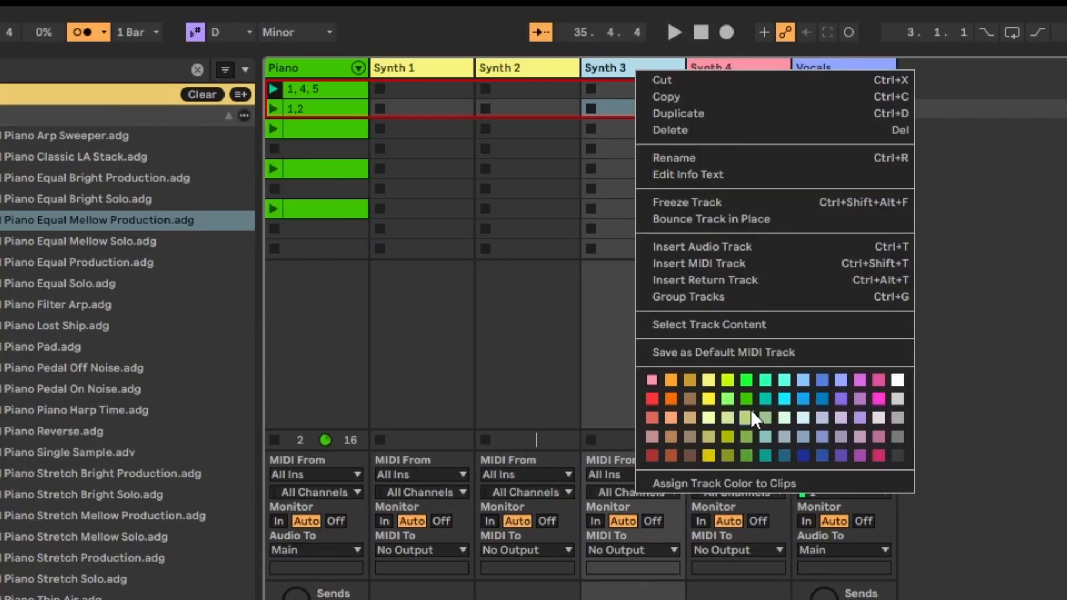
left_click(711, 381)
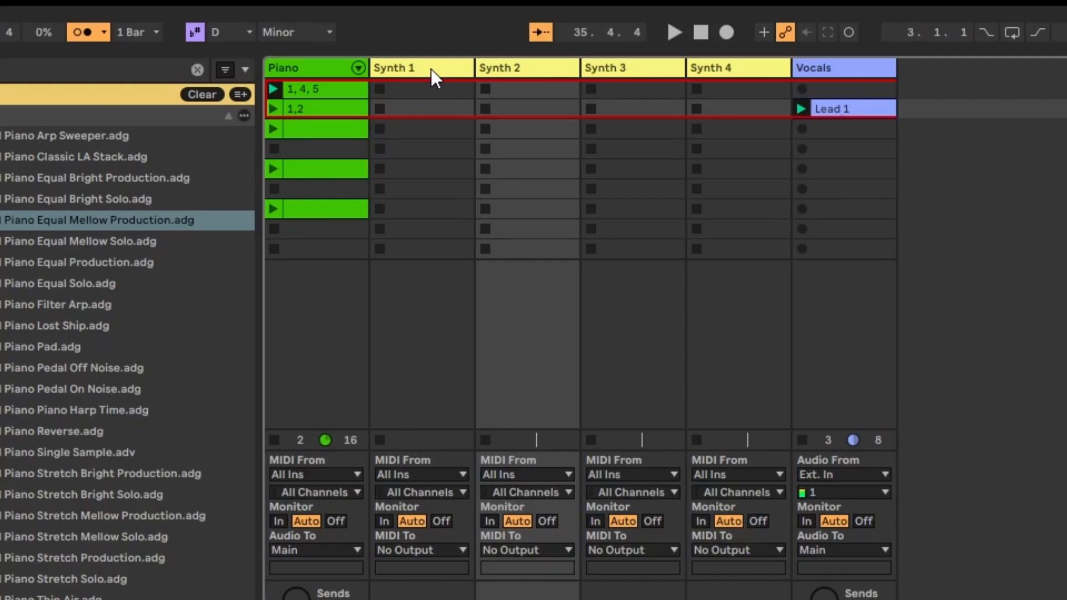
Group the Synth 1 to Synth 4 tracks and name the group Synths.
left_click_drag(431, 69, 738, 74)
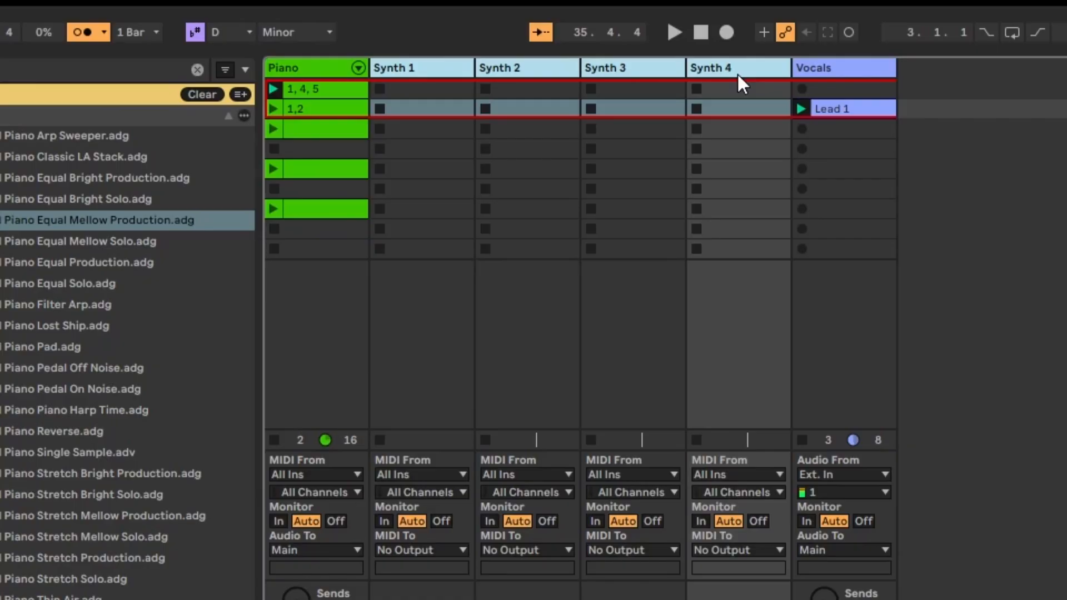
key("ctrl+g")
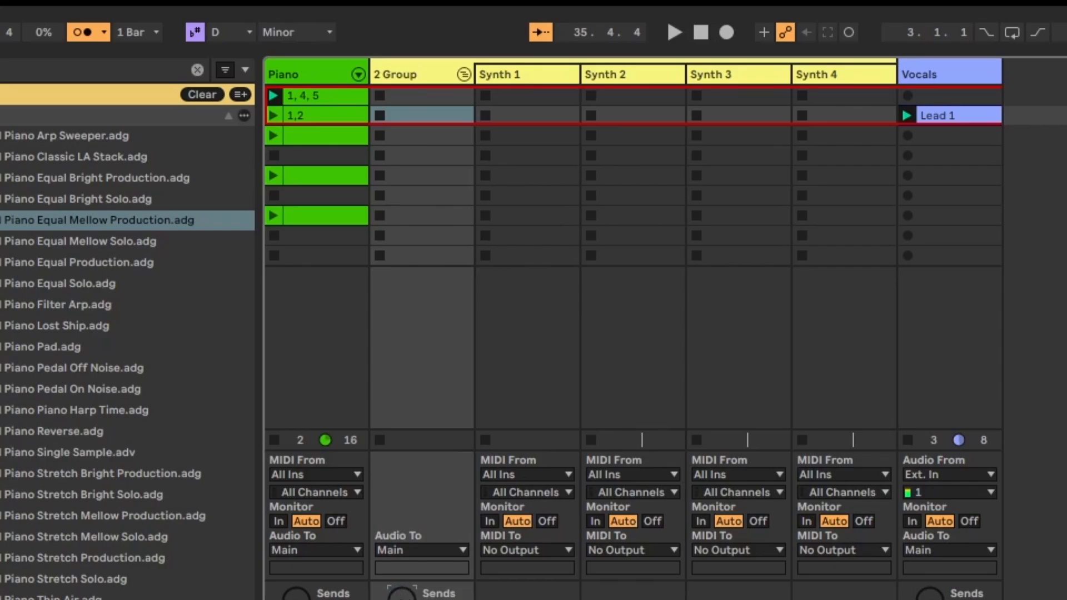
key("ctrl+r")
type("Synth")
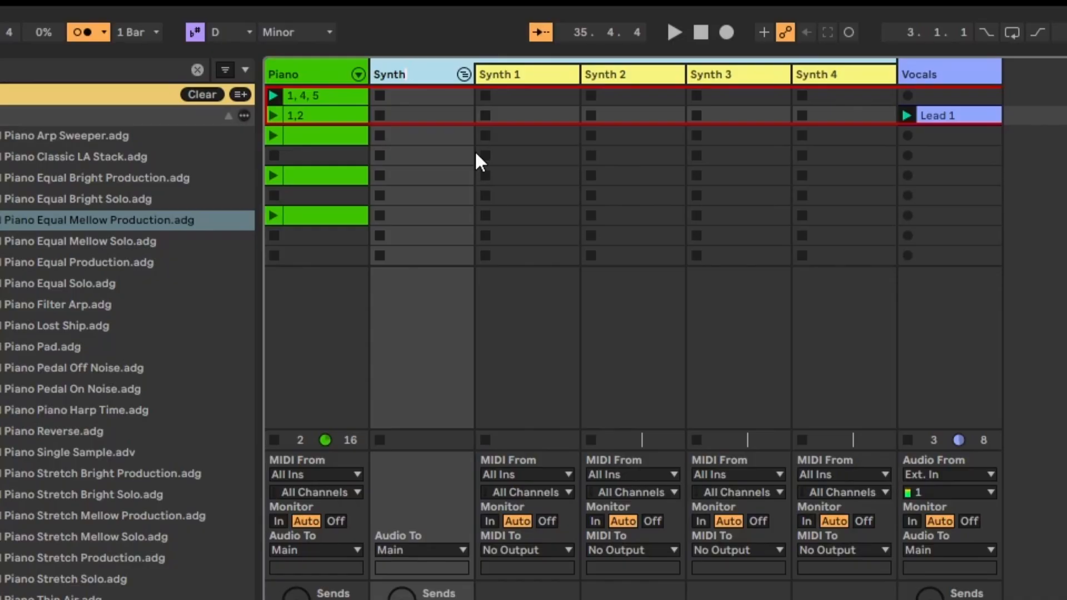
type("s")
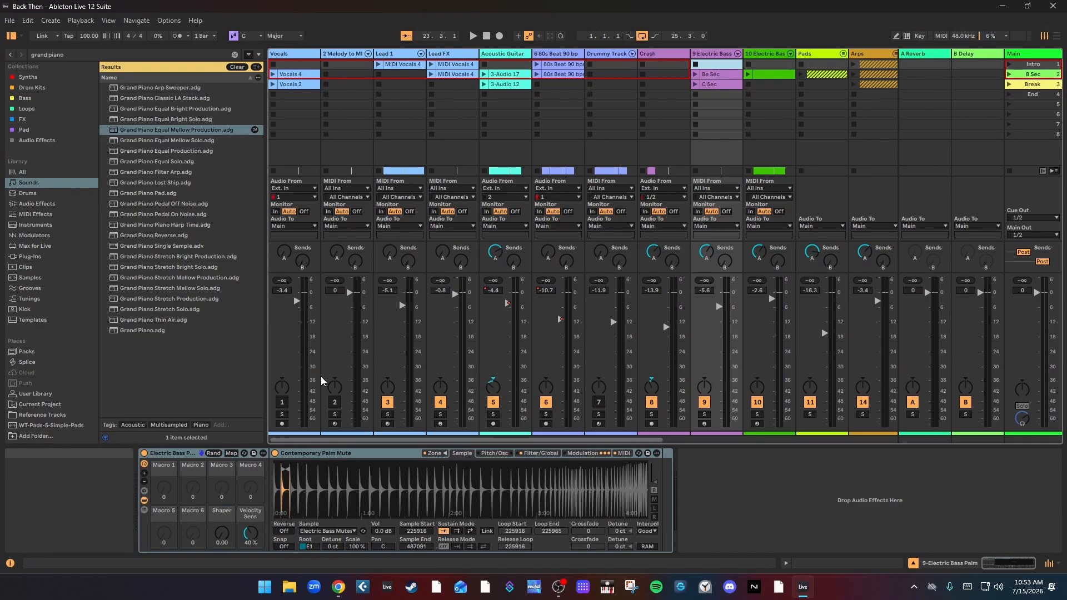
In the Back Then project, launch the Lead 1 track's MIDI Vocals 4 clip and play the Intro and Break scenes.
left_click(379, 64)
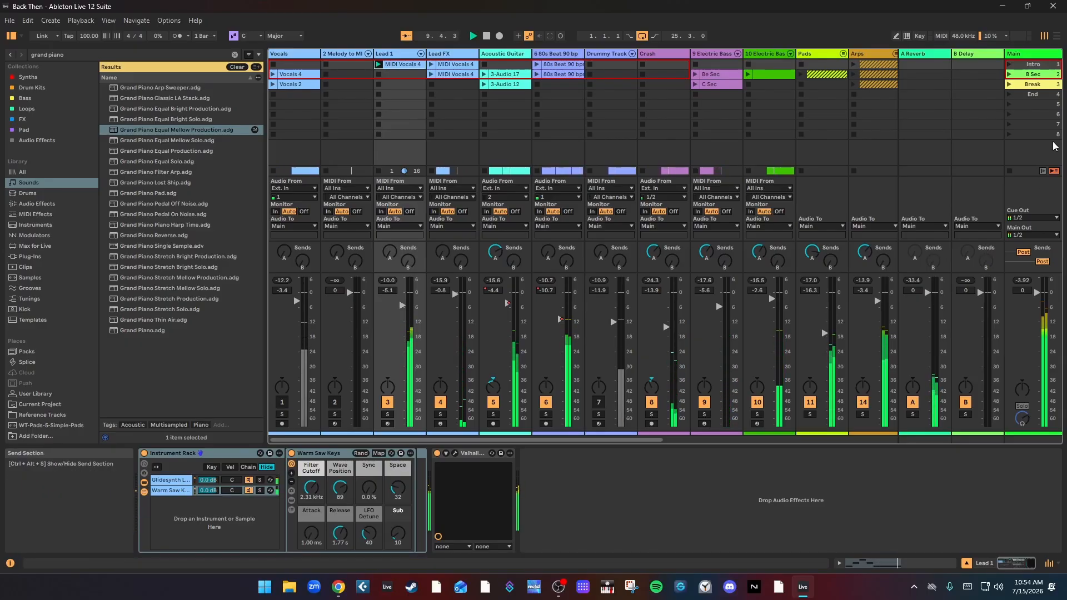
left_click(1009, 64)
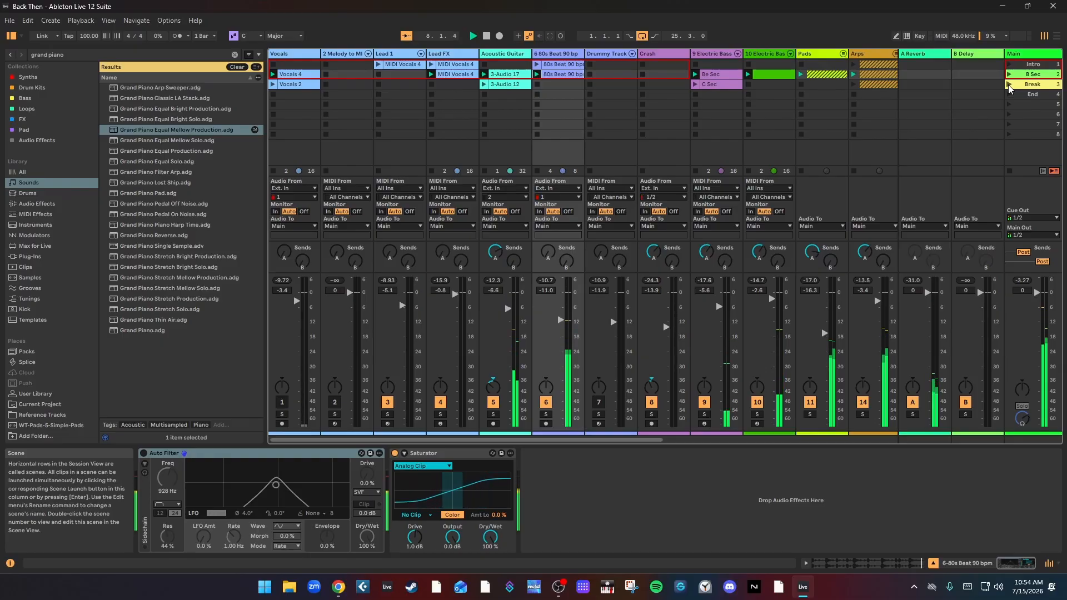
left_click(1009, 86)
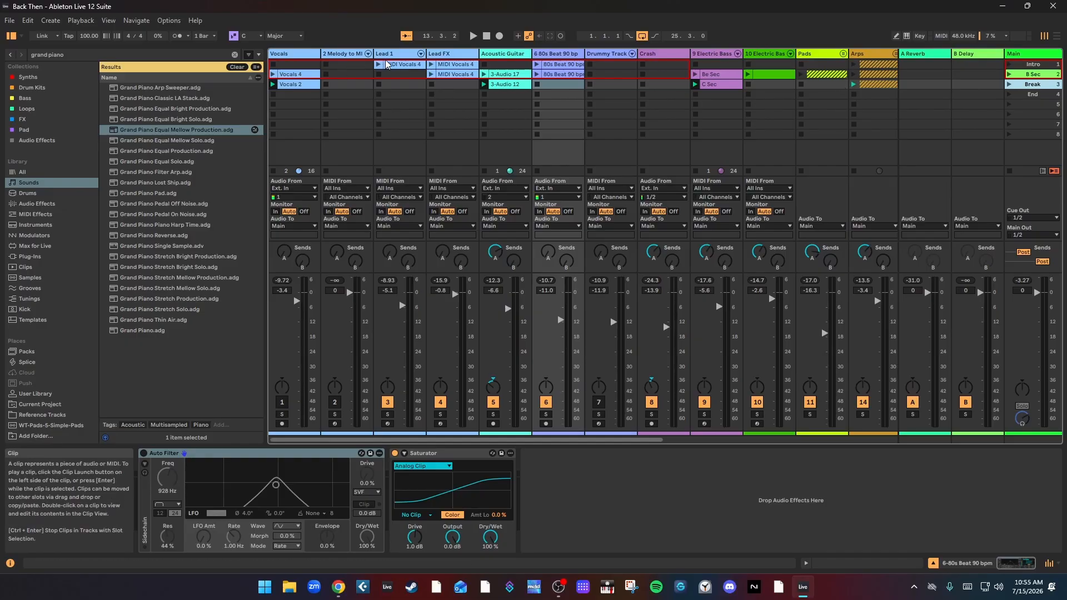
Try to move the Lead 1 track's MIDI Vocals 4 clip from the Intro scene to the B Sec scene.
left_click(402, 69)
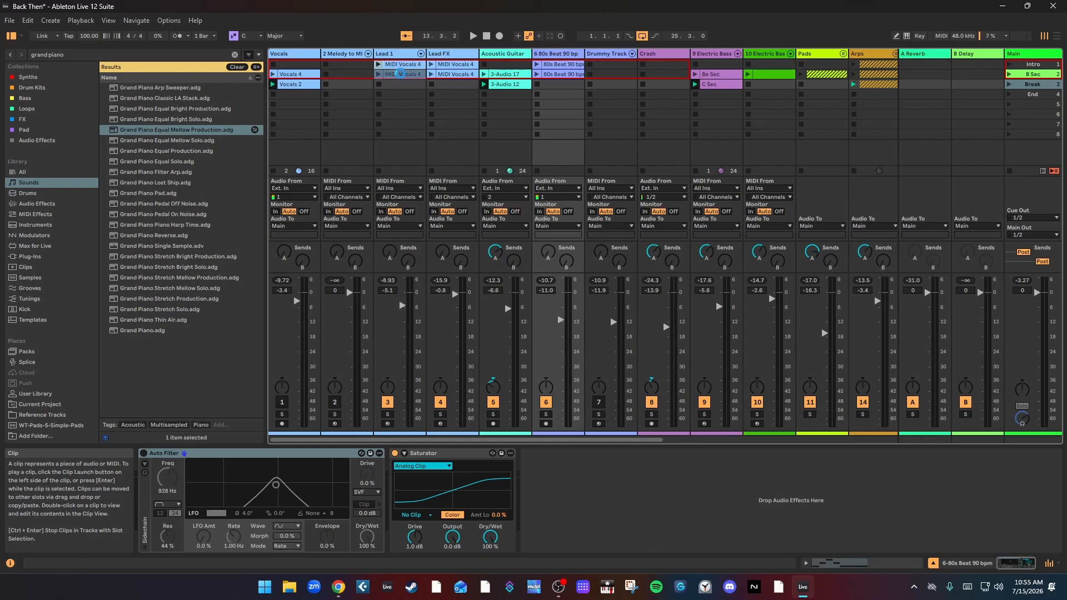
left_click_drag(376, 71, 351, 69)
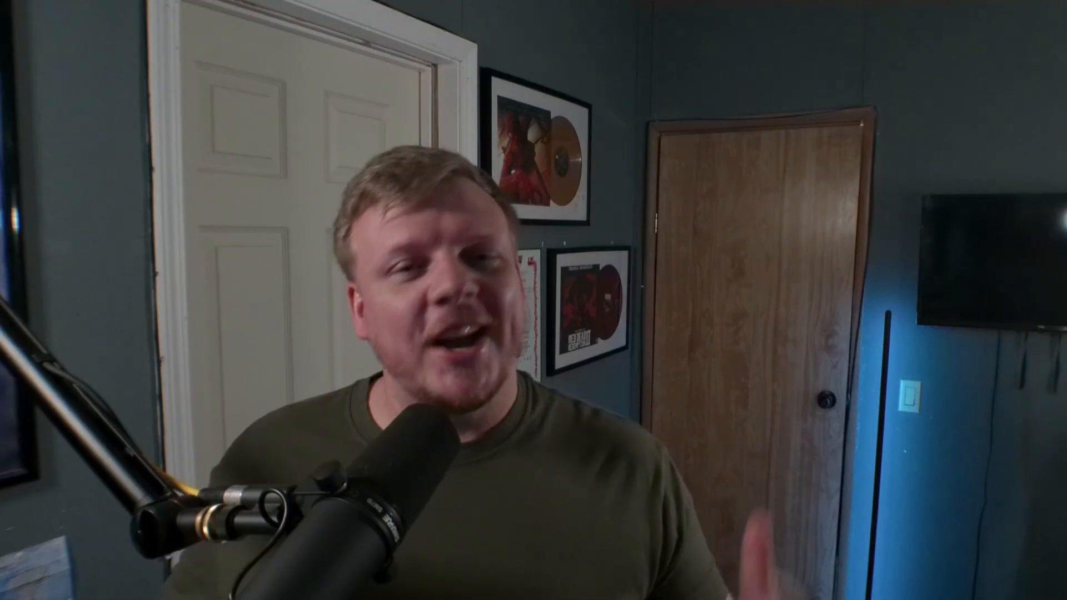